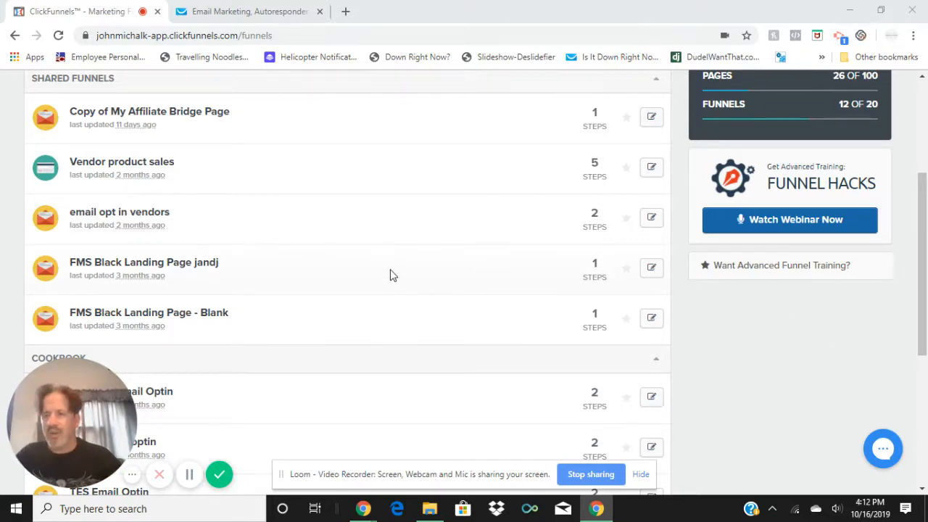
Open the "email opt in vendors" funnel and load its Optin page in the page editor
scroll(390, 275, up, 3)
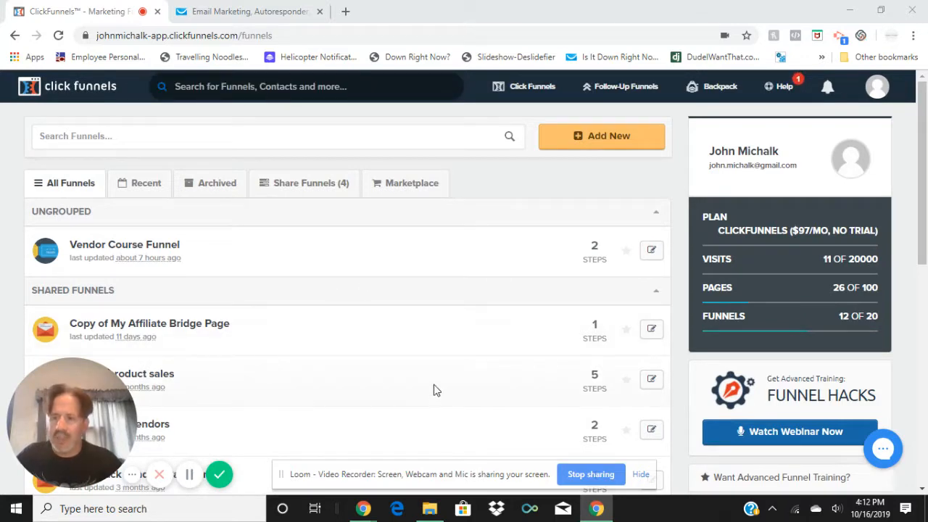
scroll(434, 390, down, 4)
scroll(396, 203, up, 3)
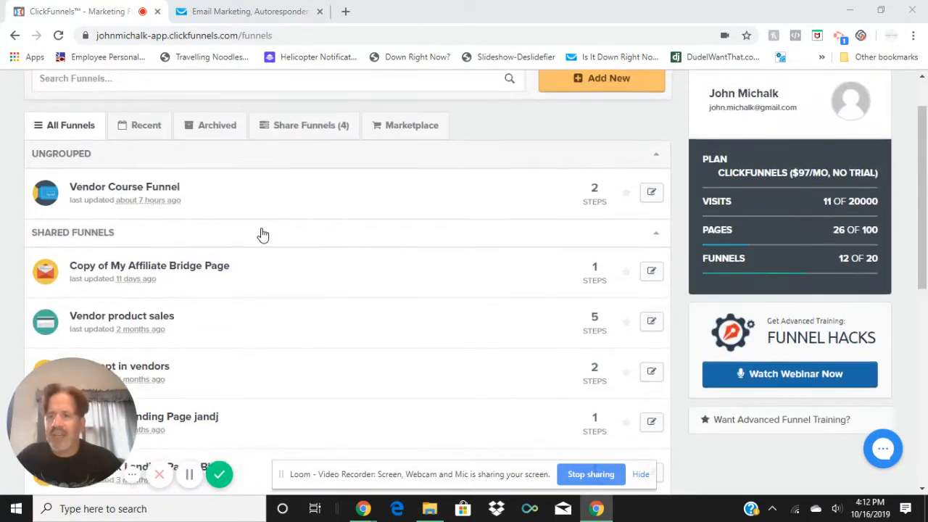
scroll(262, 234, down, 2)
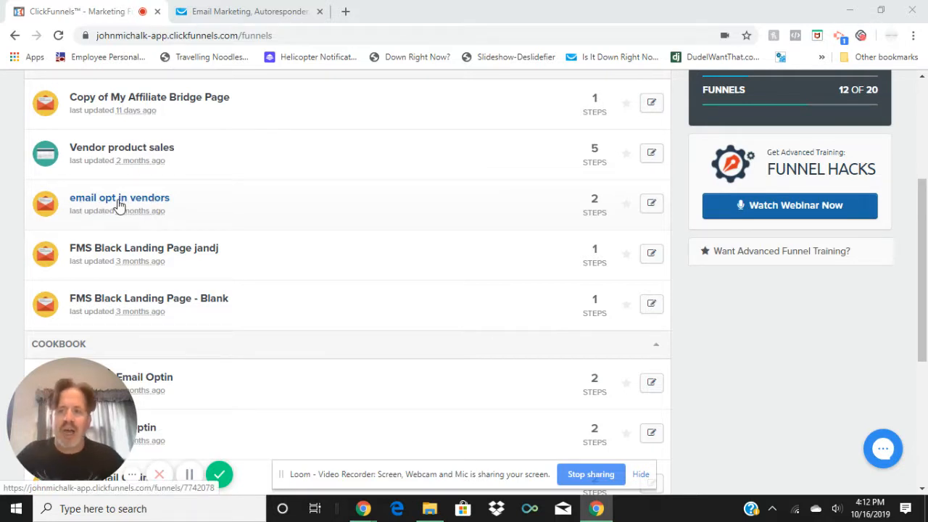
click(652, 206)
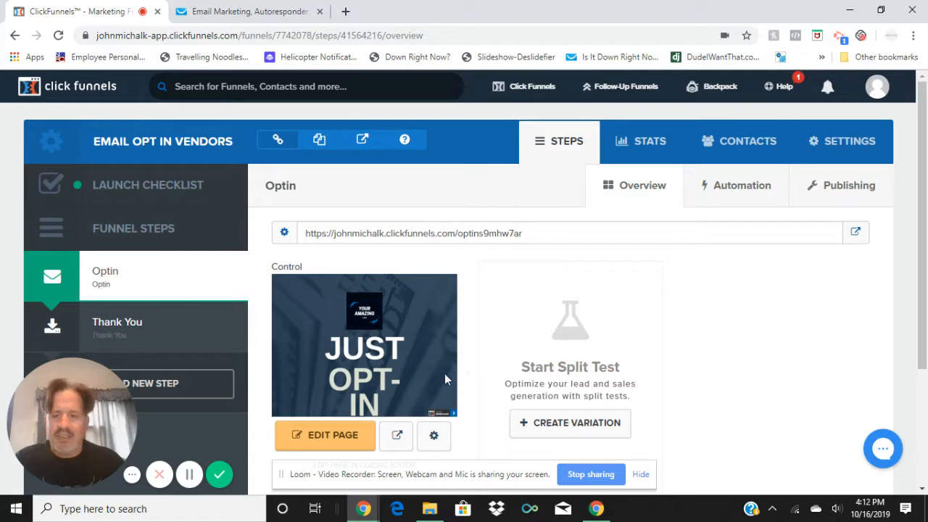
scroll(449, 371, down, 3)
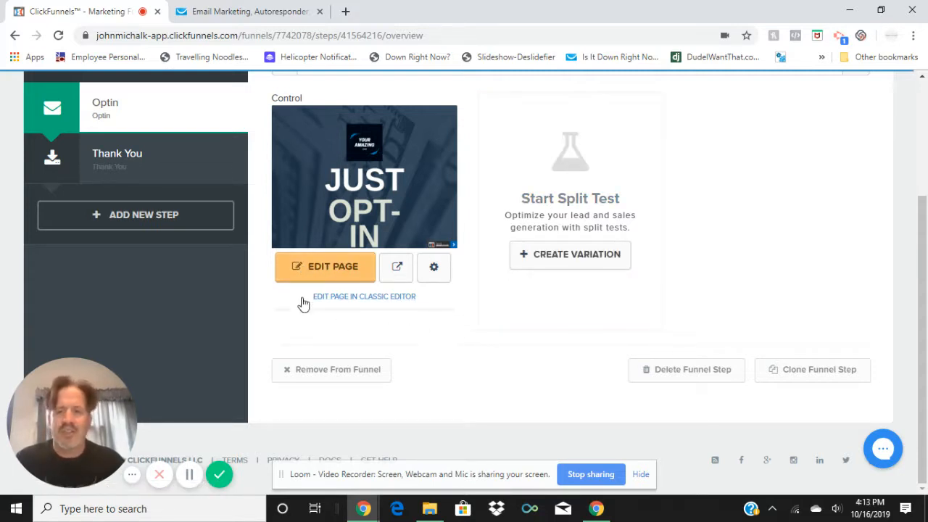
click(314, 269)
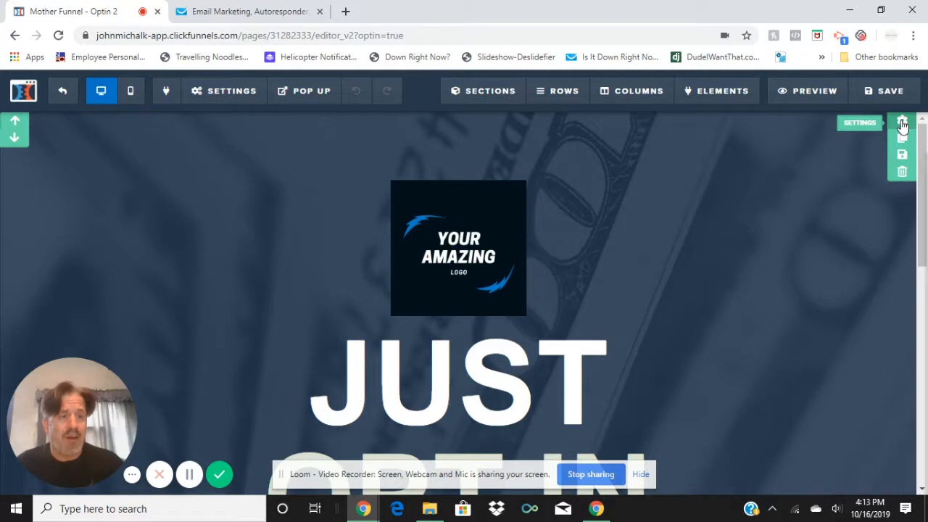
Set the Optin area section's background image to the black-and-white dollar bill picture from the image library
click(862, 129)
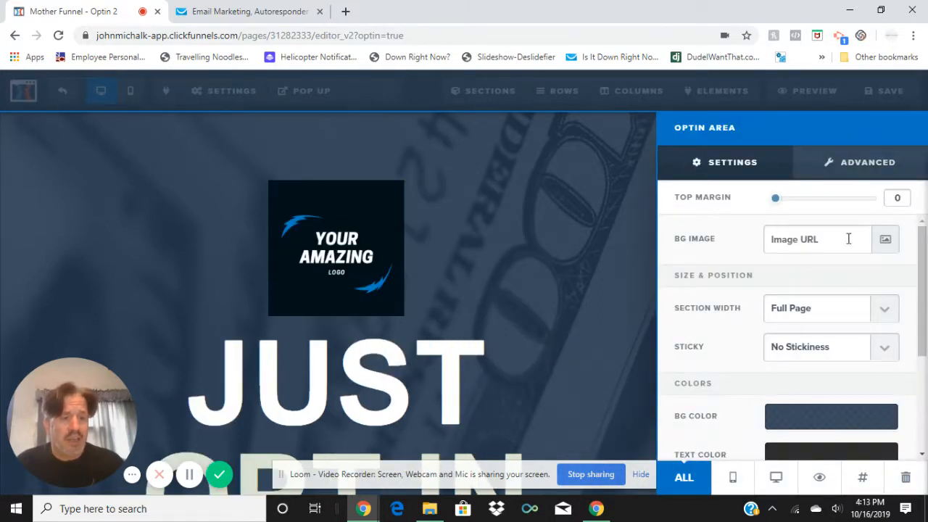
click(835, 239)
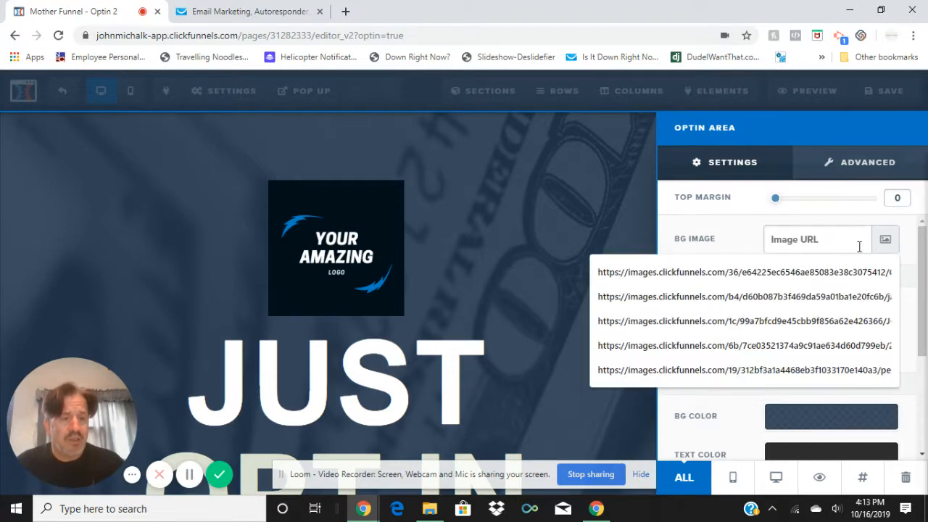
click(886, 243)
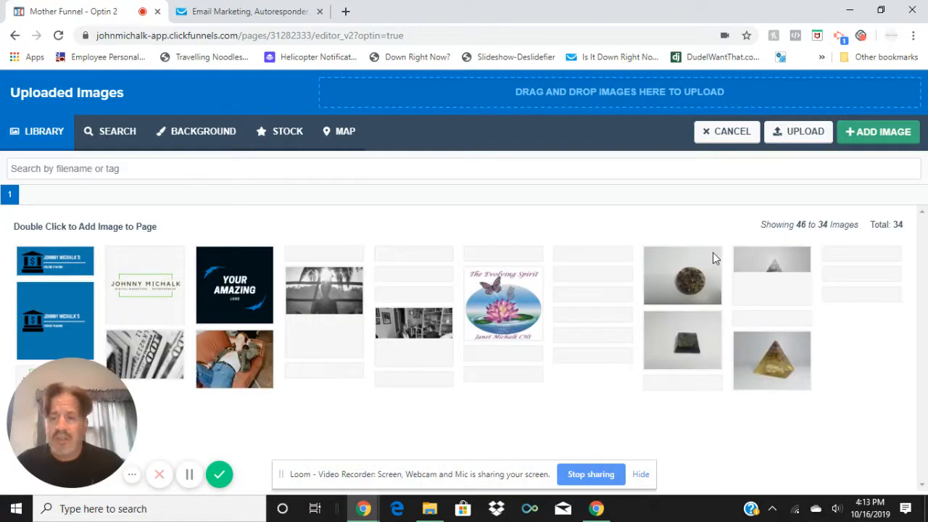
click(646, 298)
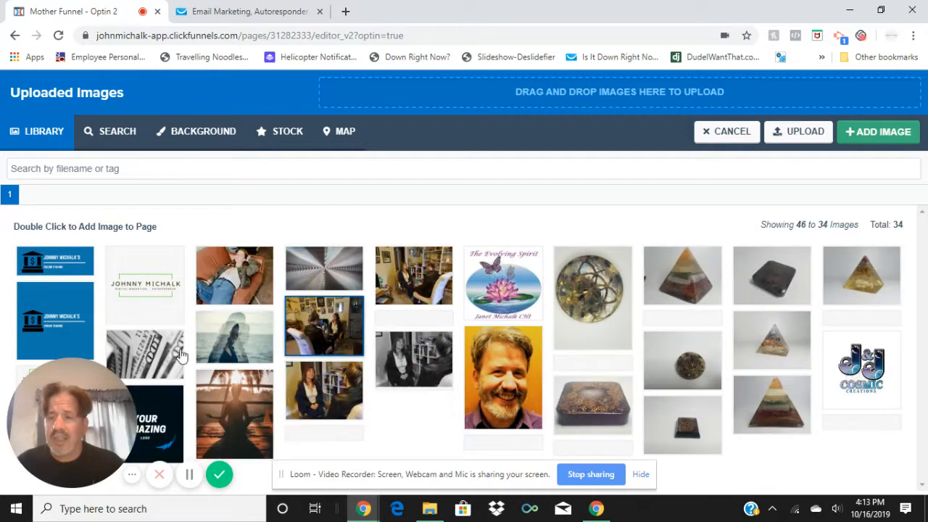
click(151, 272)
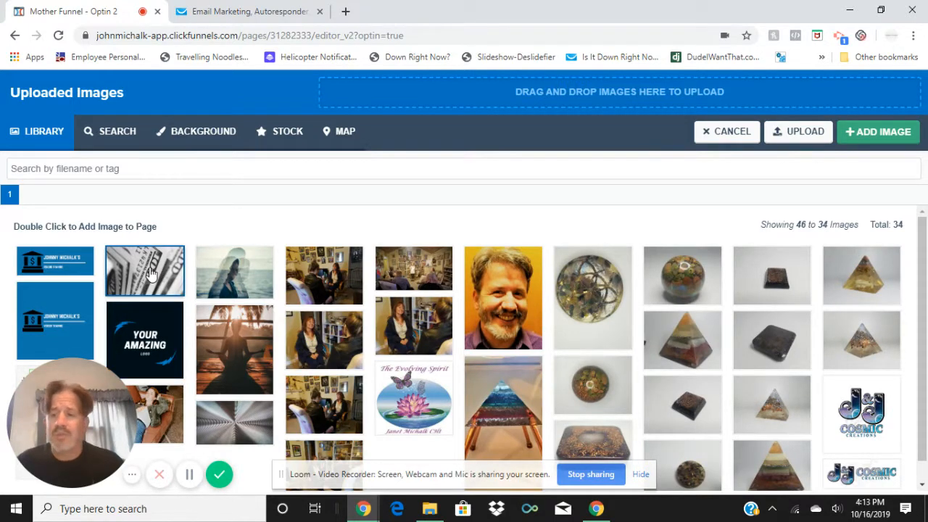
click(150, 272)
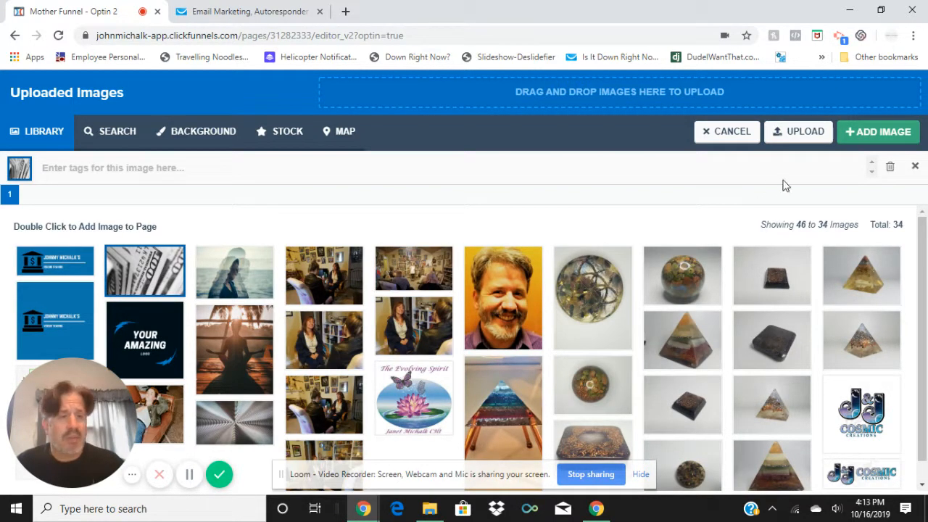
click(876, 131)
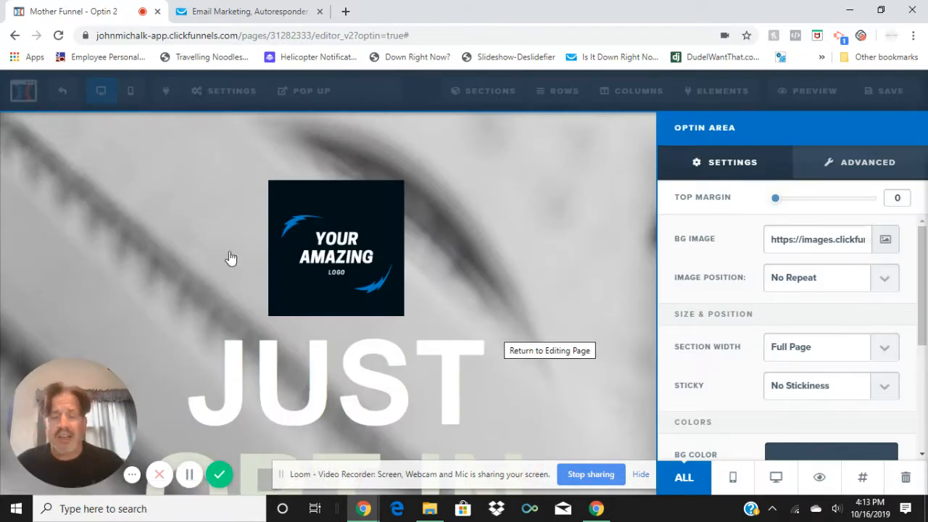
click(633, 214)
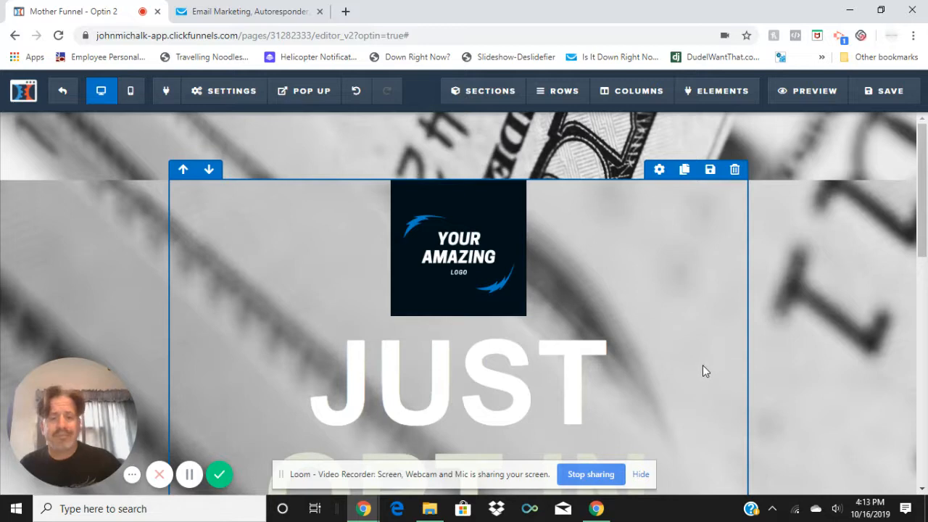
Upload the "Your amazing" logo file from the marketing folder to the image library for the page's logo image
scroll(703, 370, down, 3)
scroll(703, 370, up, 3)
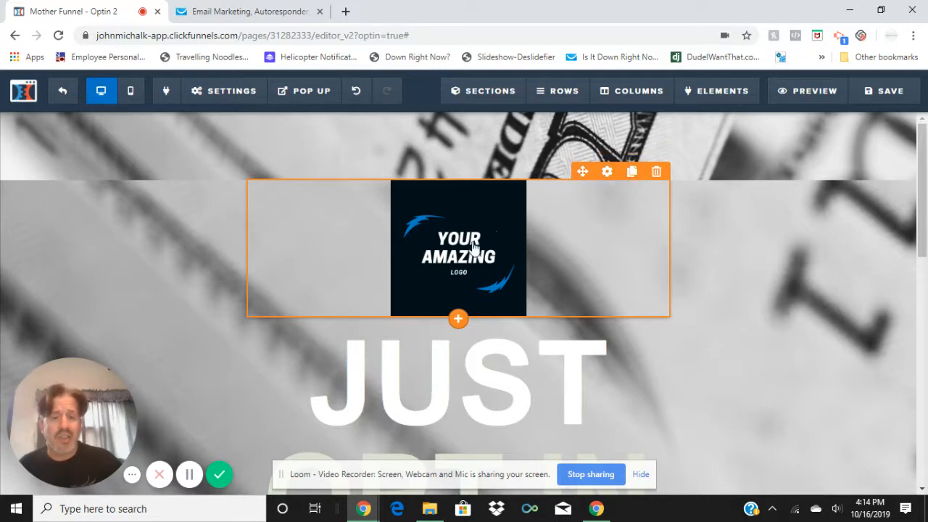
click(606, 172)
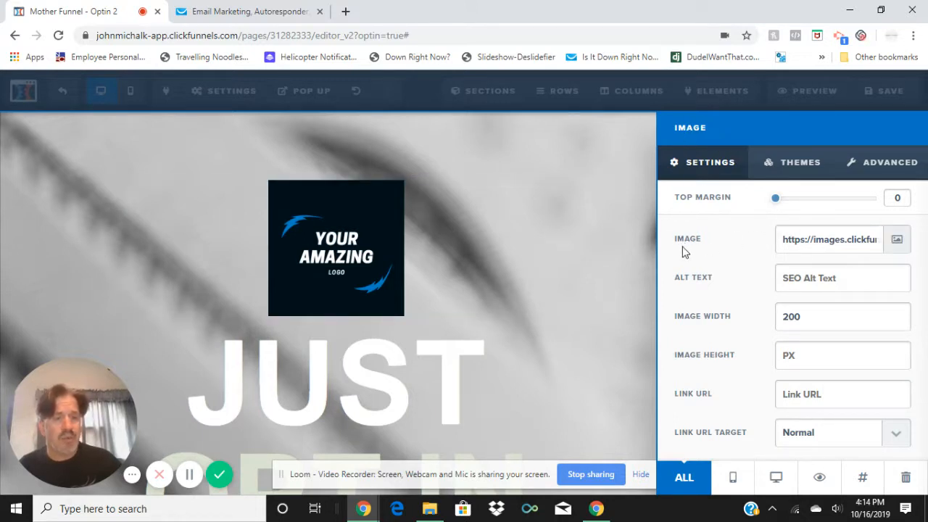
click(898, 241)
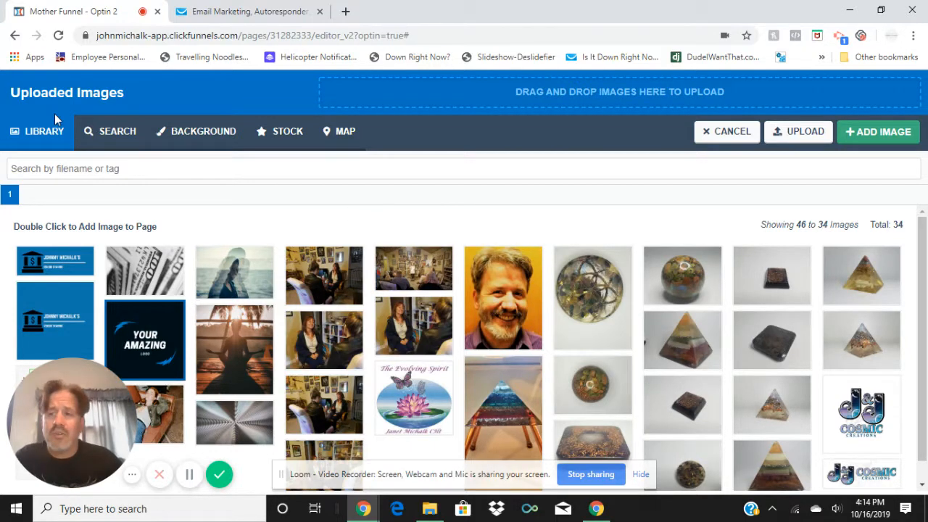
click(796, 140)
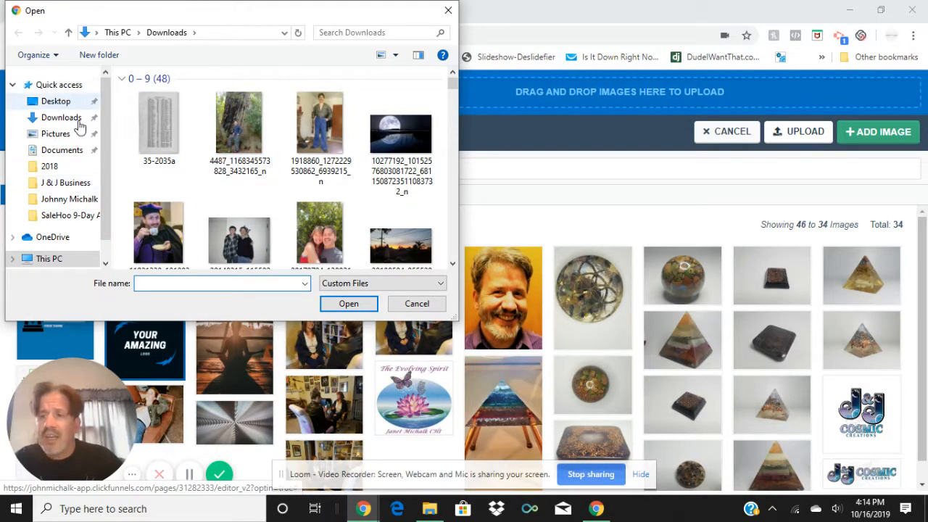
click(80, 203)
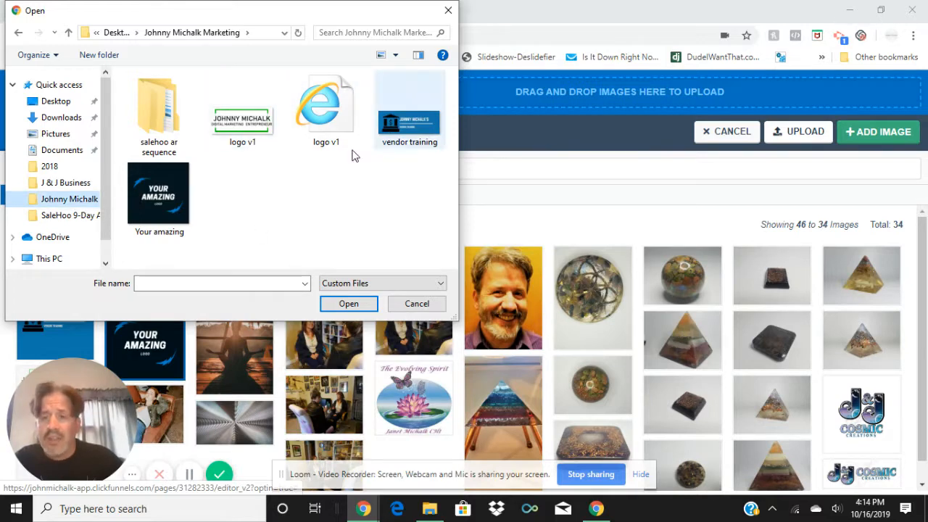
click(163, 199)
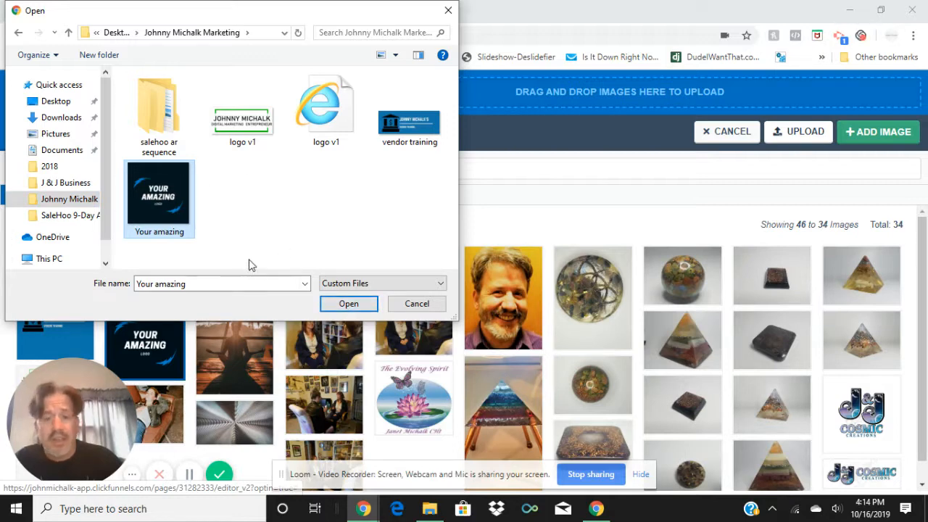
click(348, 303)
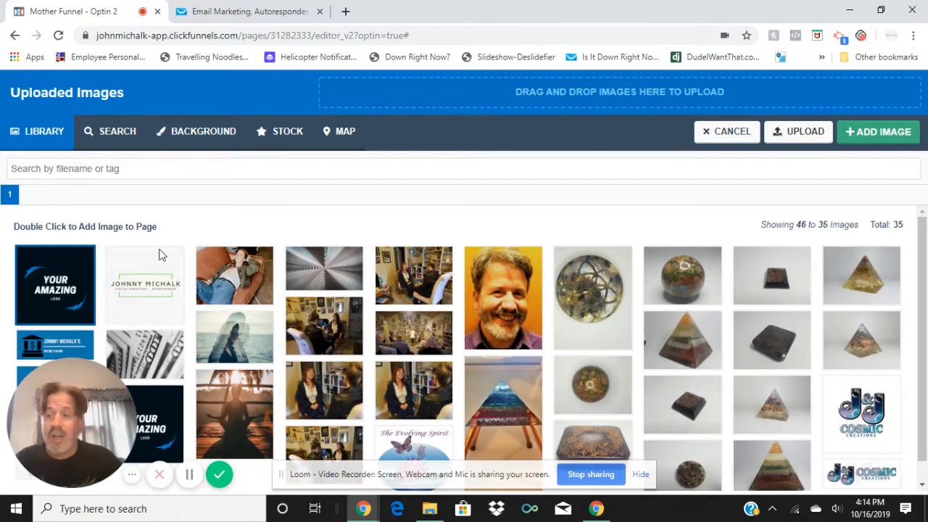
Apply the newly uploaded "Your Amazing Logo" picture to the logo element above the headline
click(68, 272)
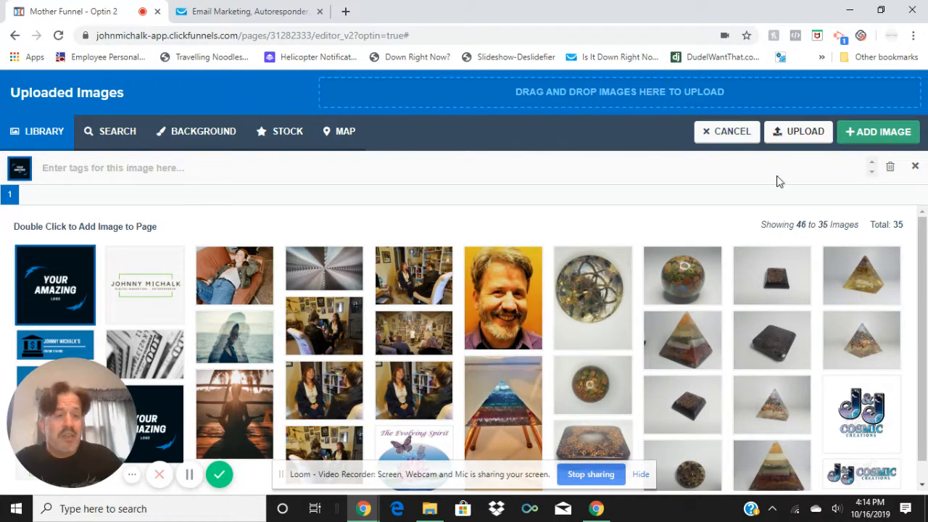
click(143, 287)
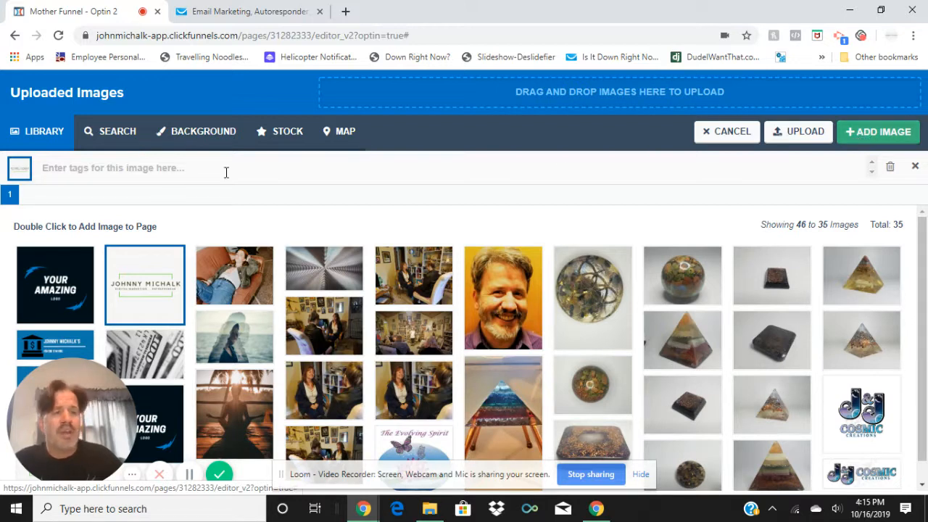
click(54, 287)
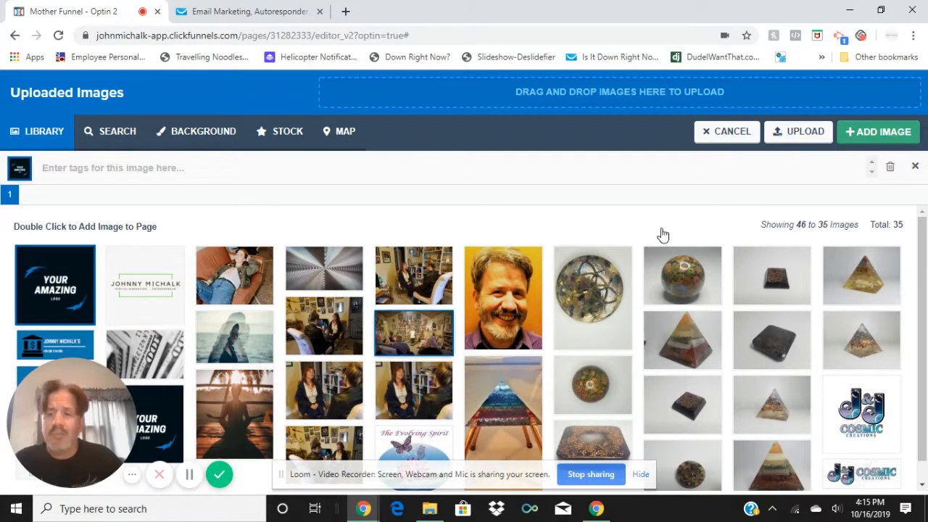
click(865, 133)
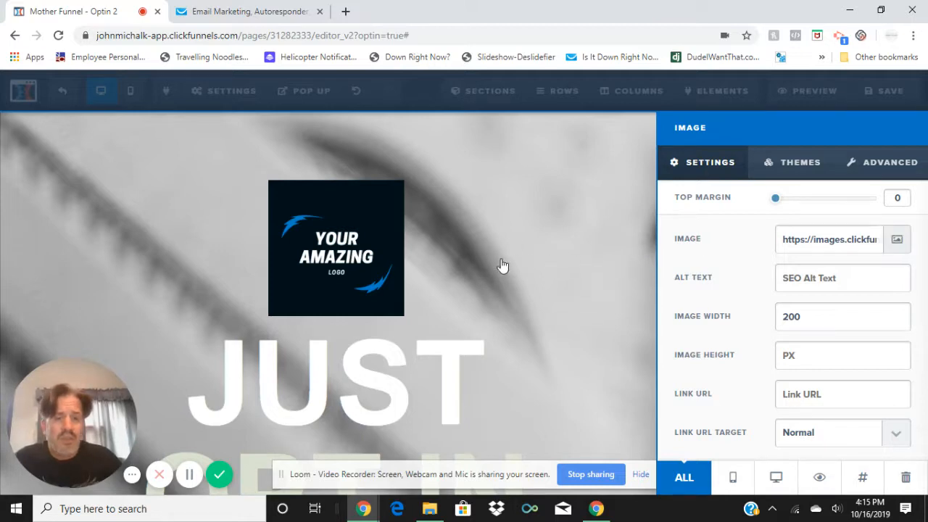
click(411, 260)
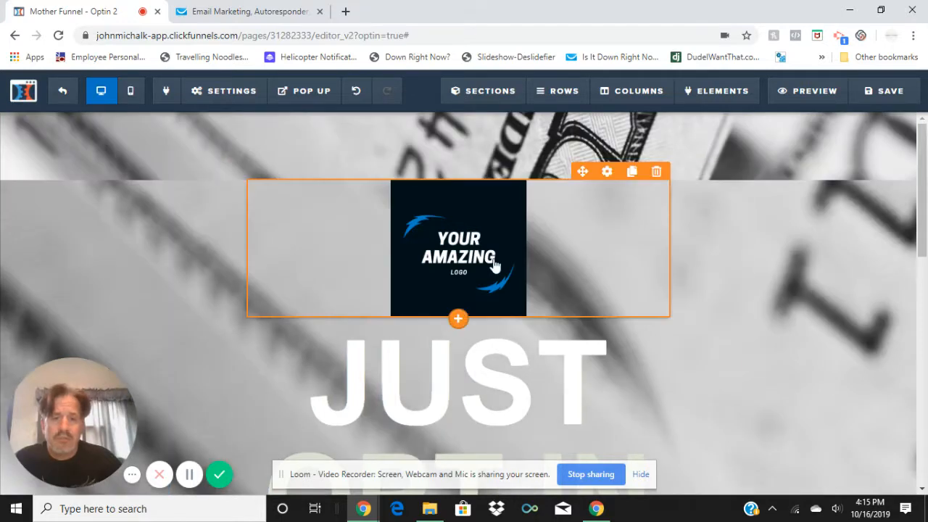
Replace the logo above the headline with the white, green-framed digital marketing logo from the image library
click(608, 174)
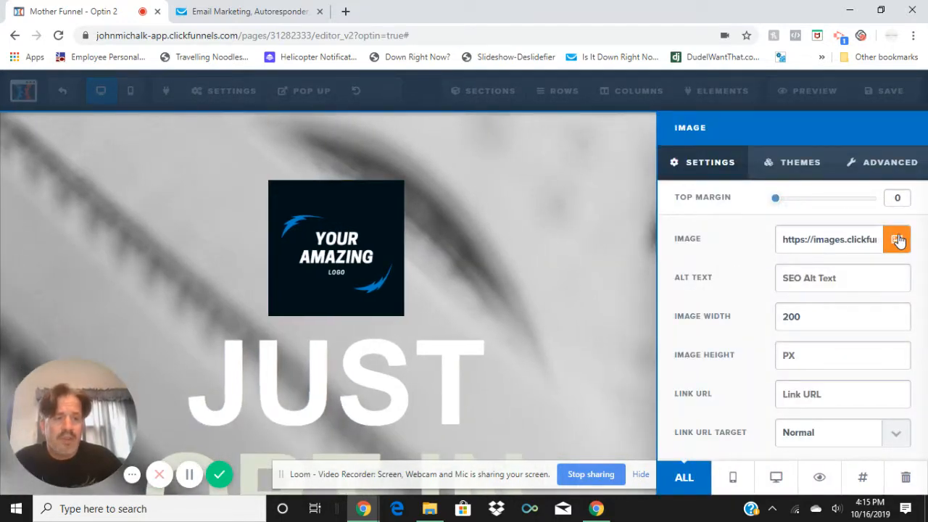
click(897, 239)
click(121, 310)
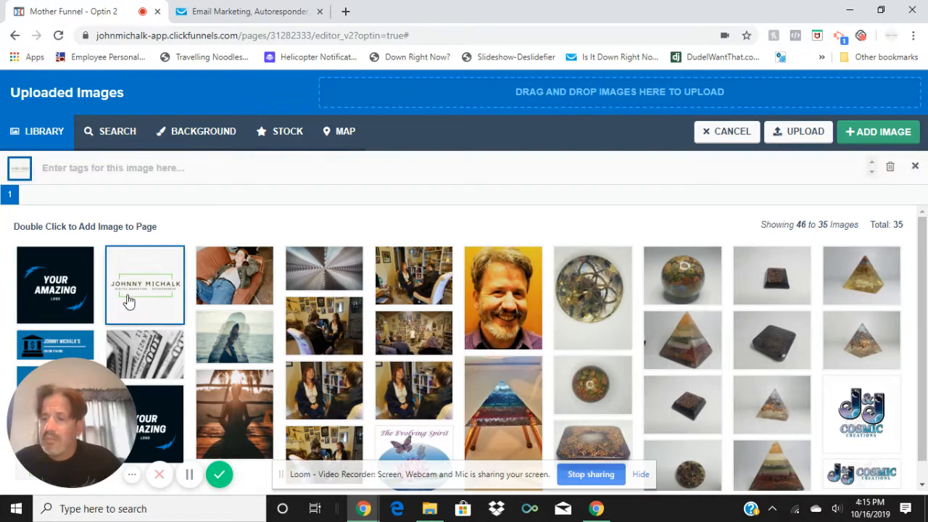
click(876, 132)
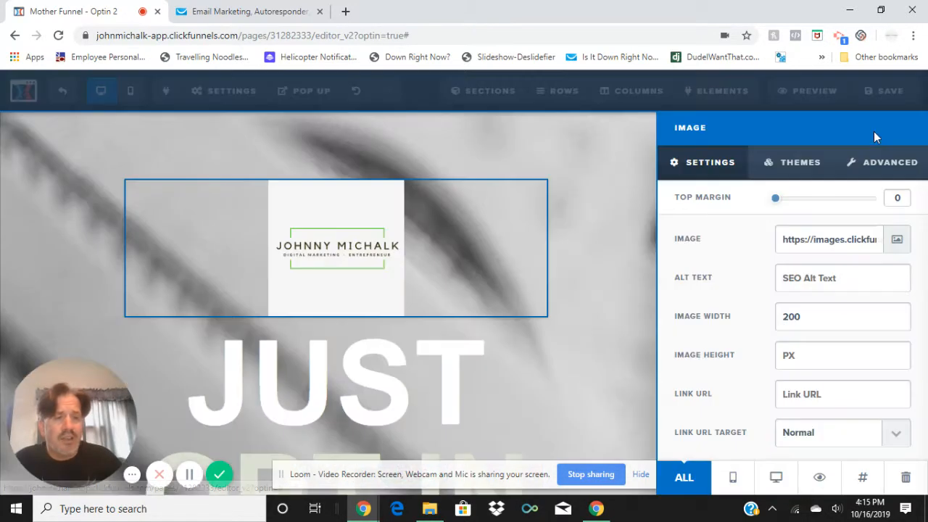
click(587, 276)
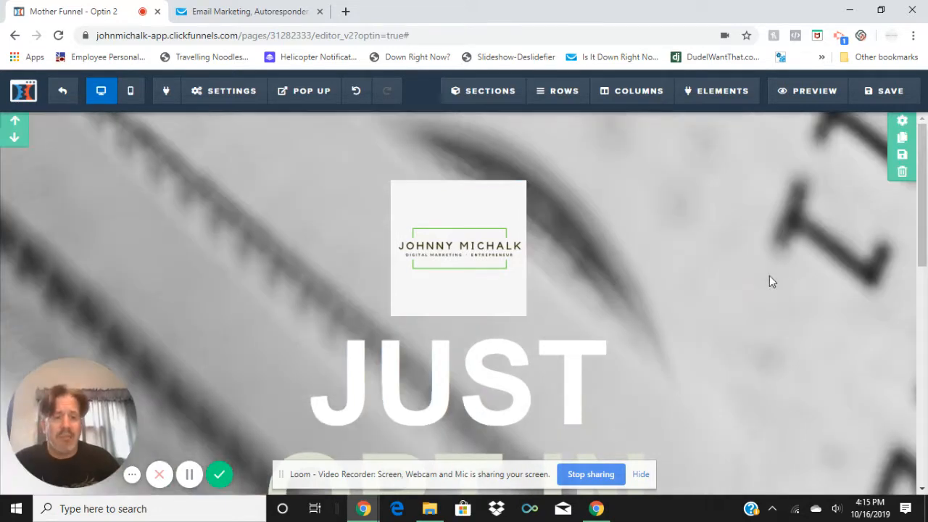
Replace the headline text "JUST" below the logo with "Sign Me"
scroll(756, 285, down, 3)
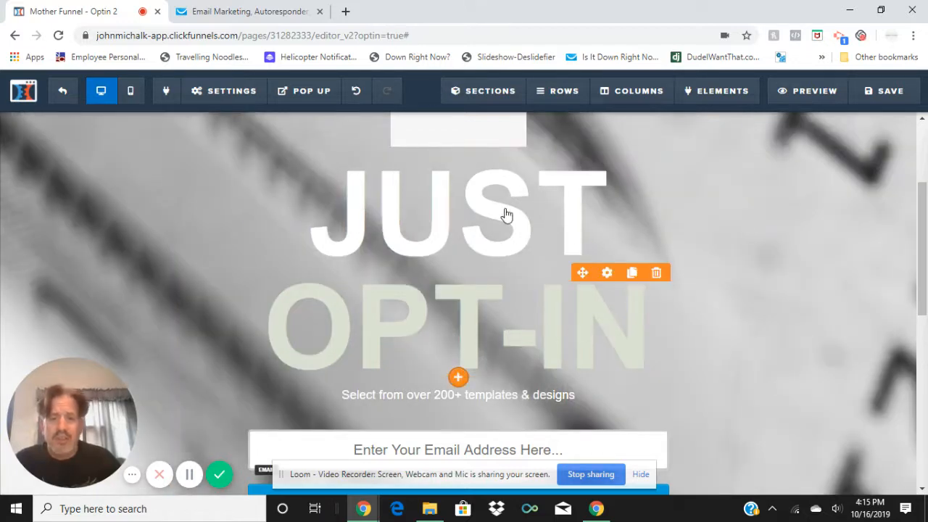
click(541, 222)
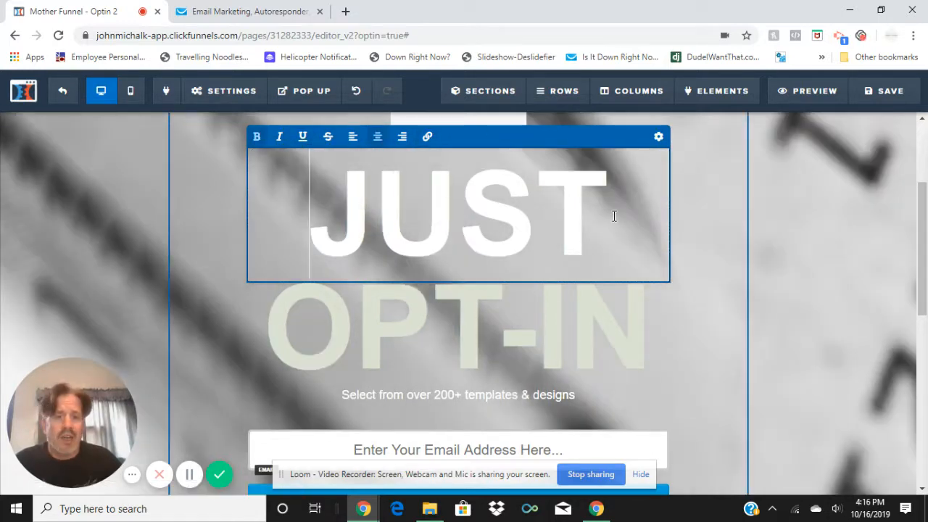
drag(614, 216, 337, 214)
scroll(567, 268, up, 2)
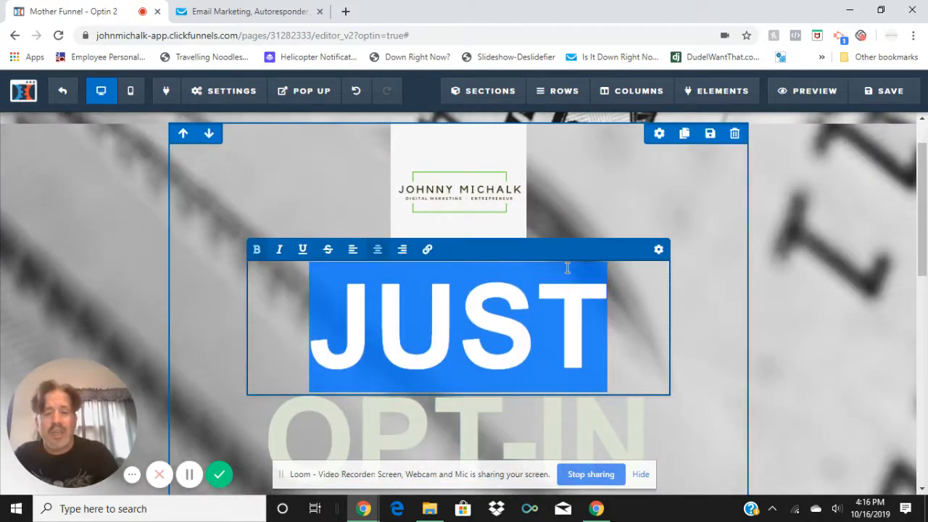
text(S)
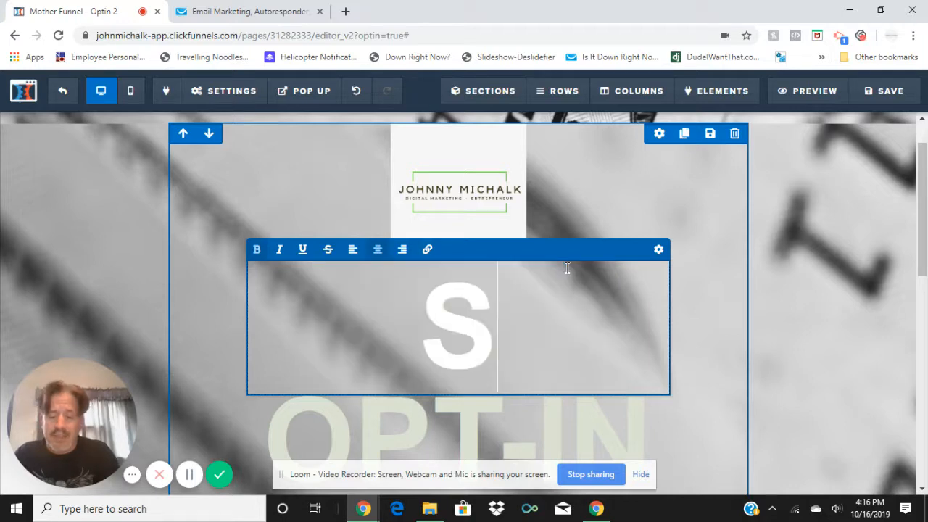
text(ign Me)
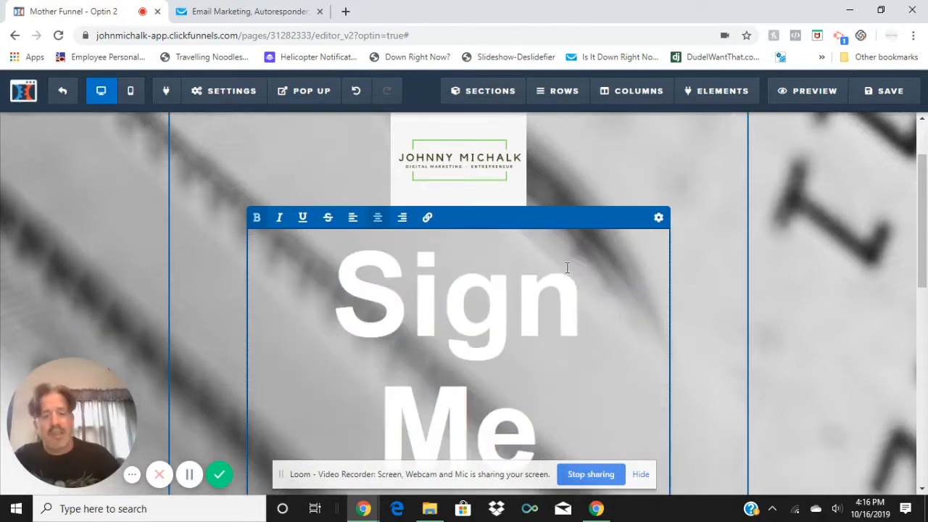
Set the "Sign Me" headline's font size to 72 so that it fits on one line
scroll(567, 269, down, 5)
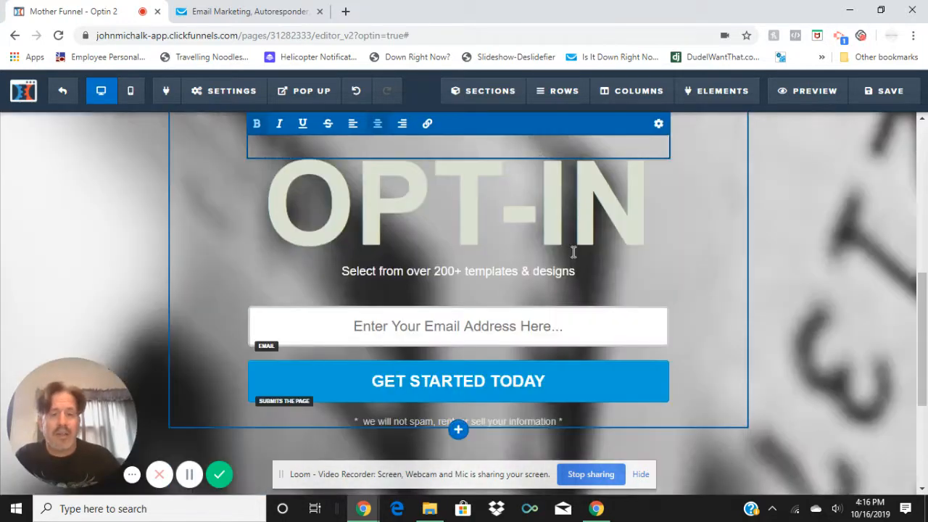
scroll(573, 245, up, 5)
scroll(486, 245, down, 2)
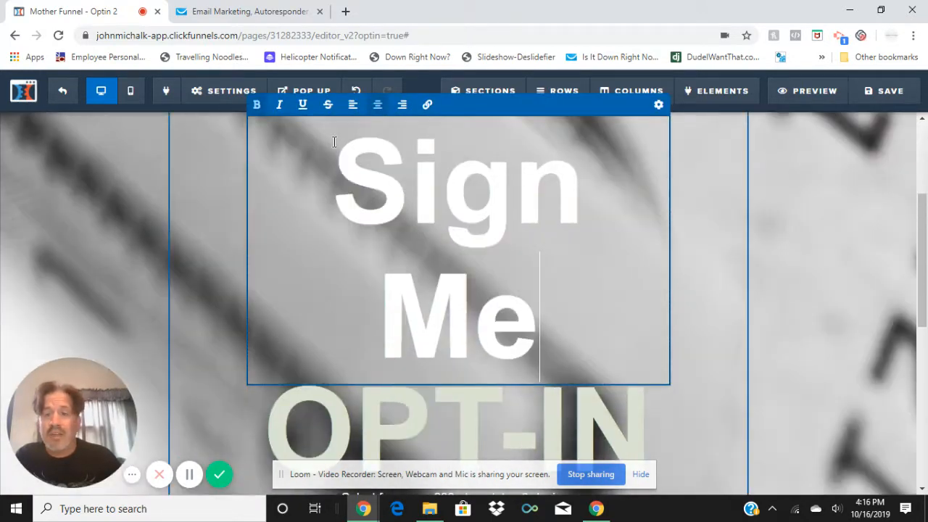
drag(334, 167, 557, 308)
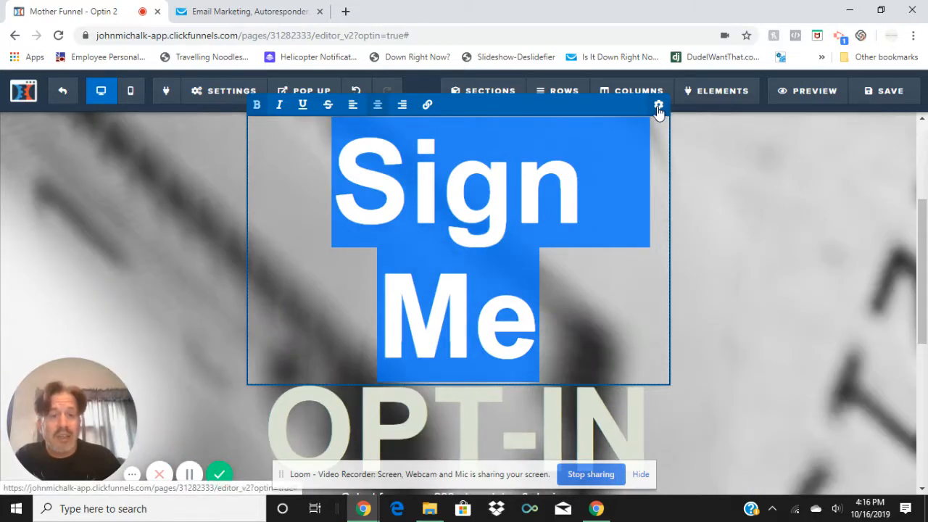
click(659, 107)
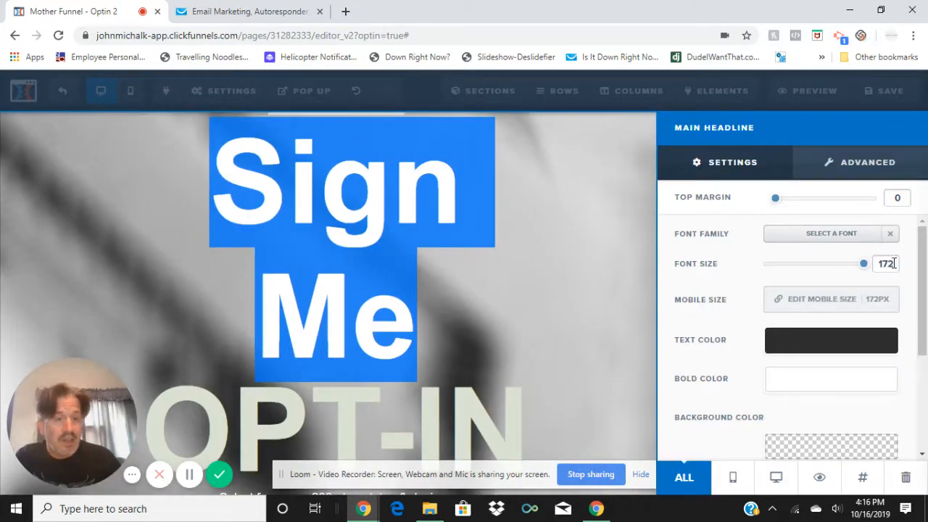
mouse_move(869, 266)
mouse_down()
mouse_move(789, 271)
mouse_move(870, 268)
mouse_up()
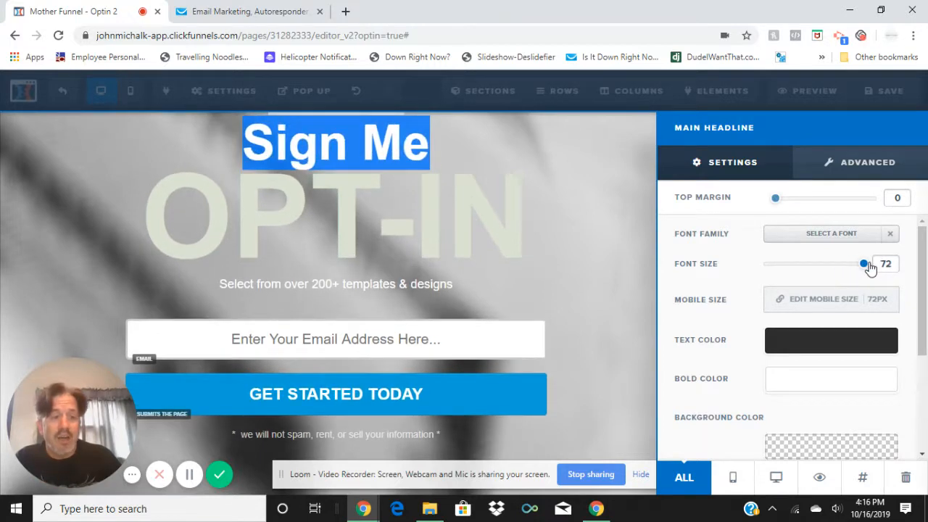
click(469, 240)
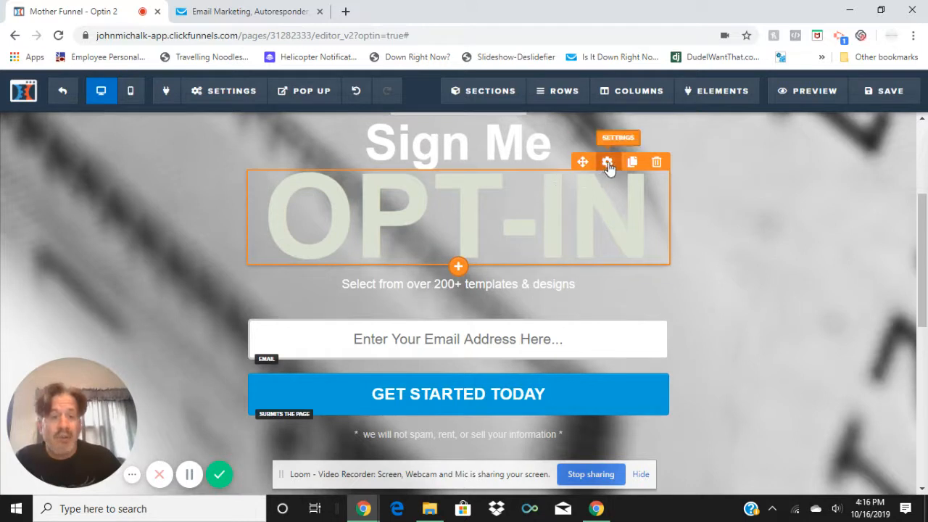
Replace the second headline line "OPT-IN" with "up!"
click(647, 222)
drag(648, 222, 292, 238)
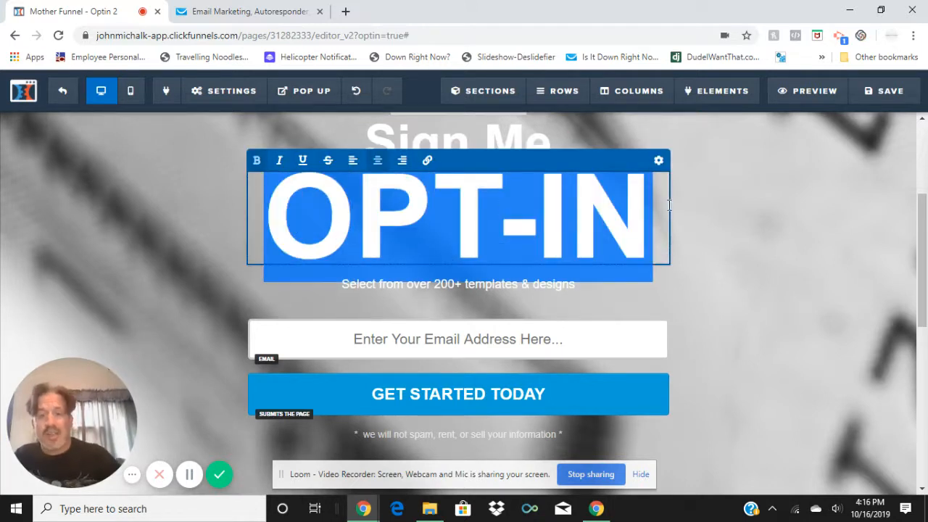
text(up)
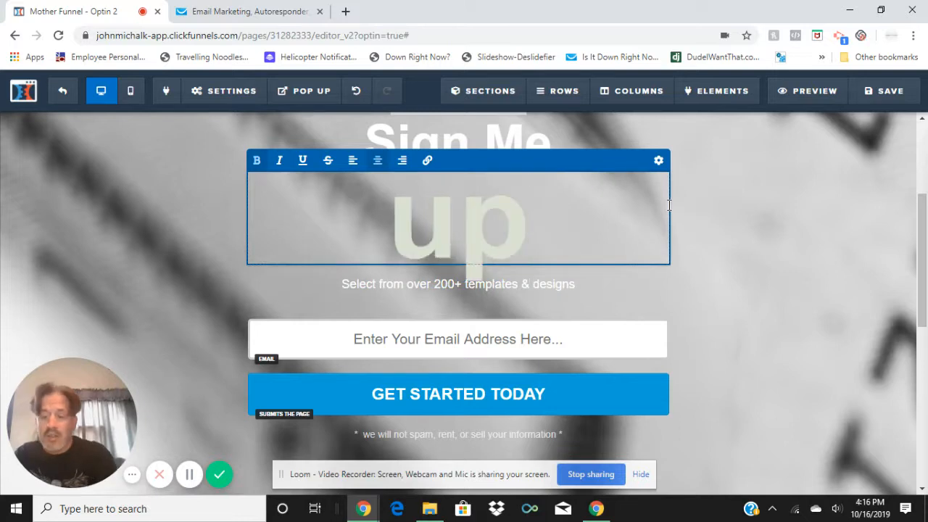
text(!)
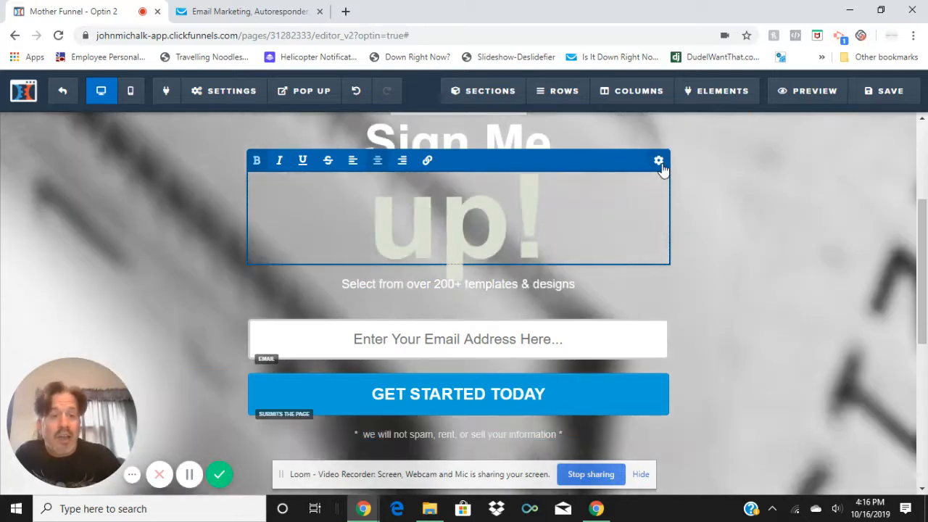
Set the "up!" headline's font size to 72
click(659, 162)
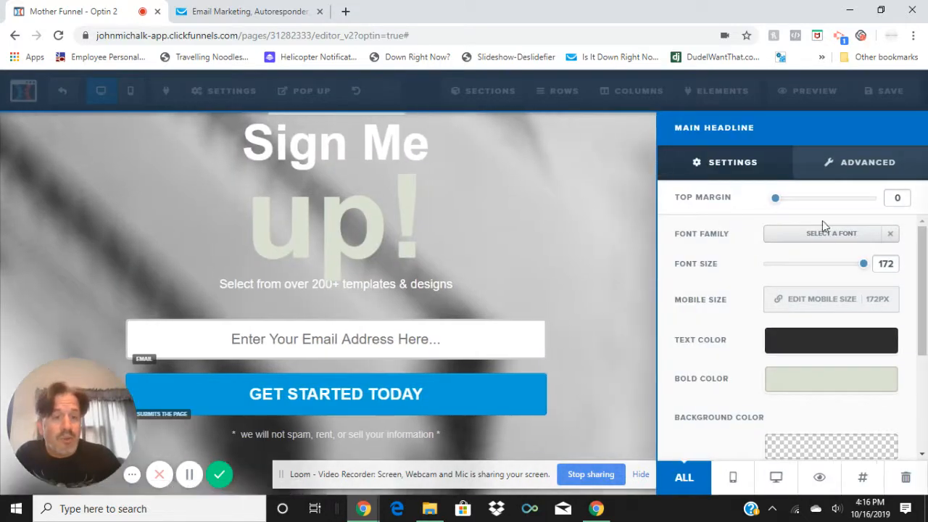
click(864, 265)
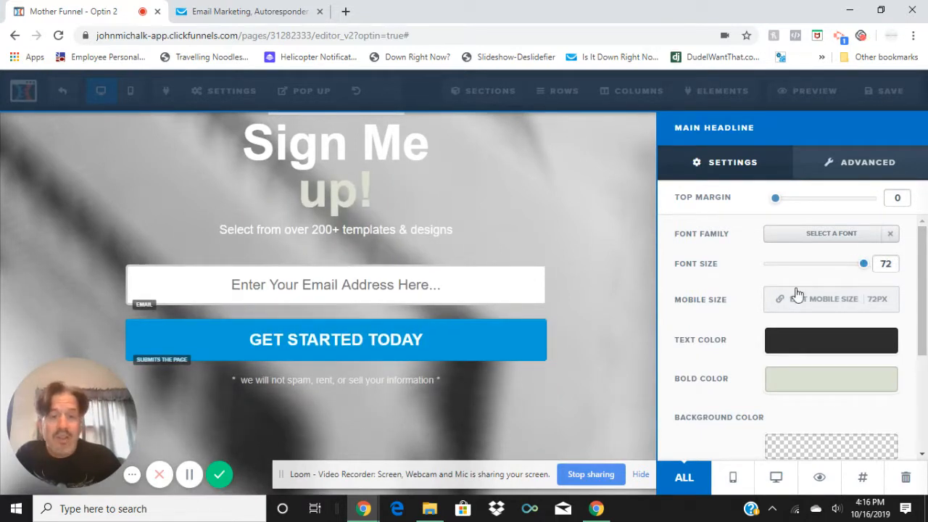
click(556, 258)
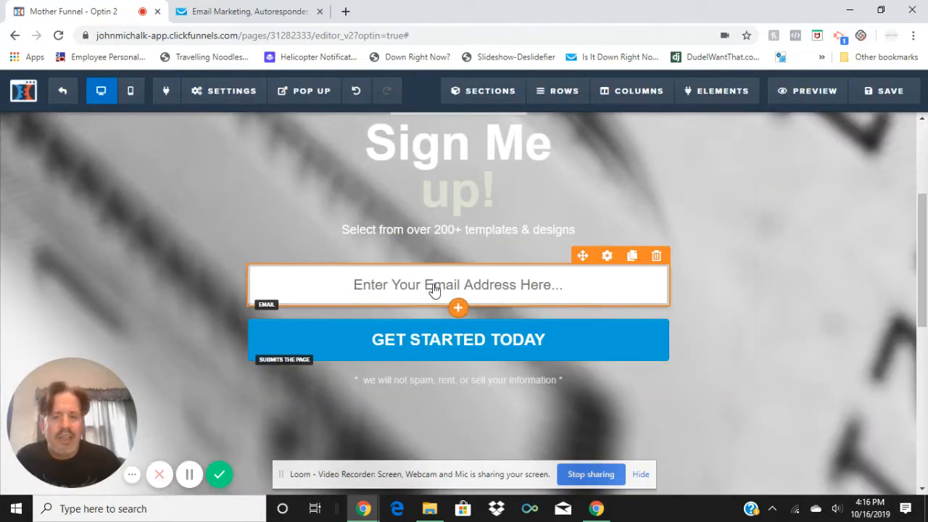
Examine the email field's basic settings, advanced styles, placeholder text and available input types
click(608, 256)
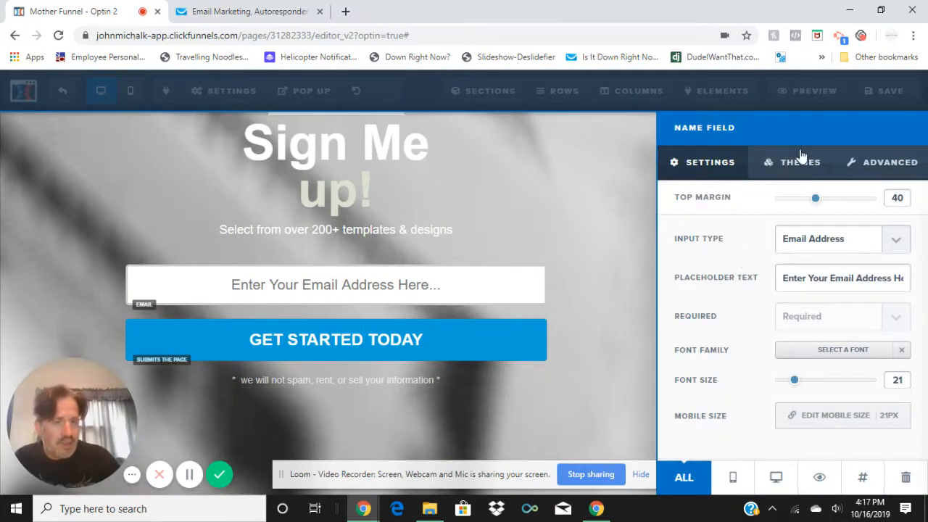
click(899, 162)
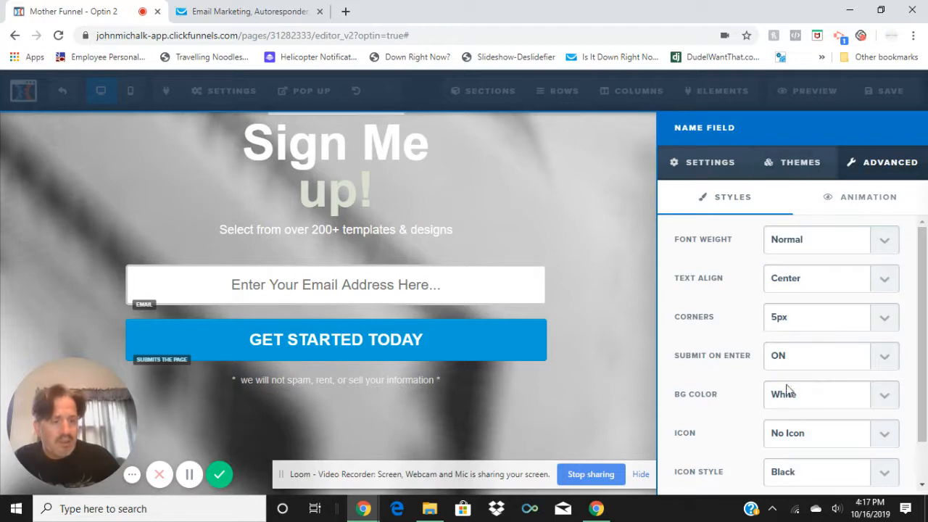
scroll(794, 413, down, 2)
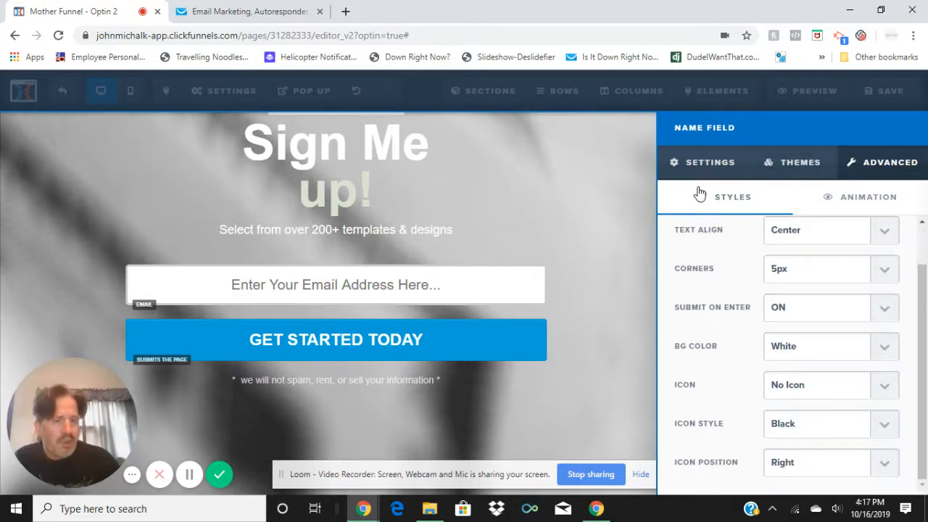
click(581, 291)
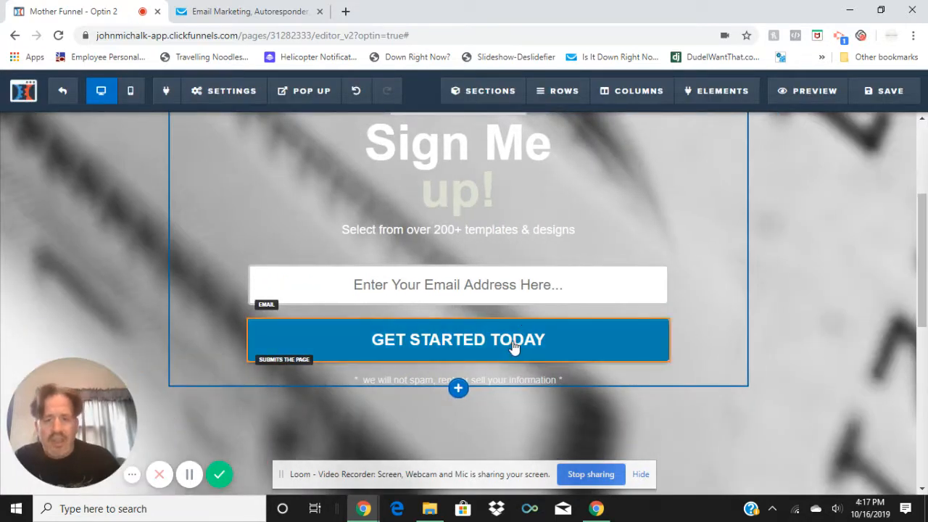
click(550, 293)
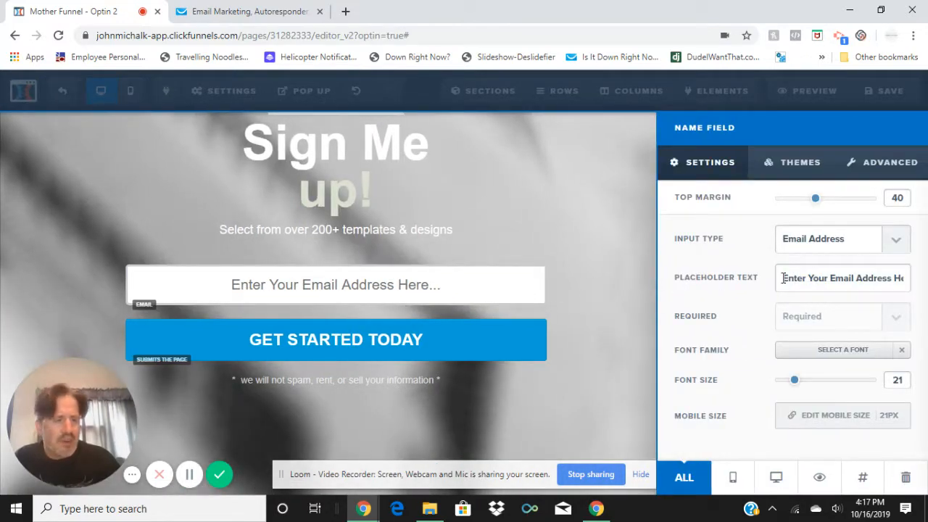
drag(783, 277, 924, 278)
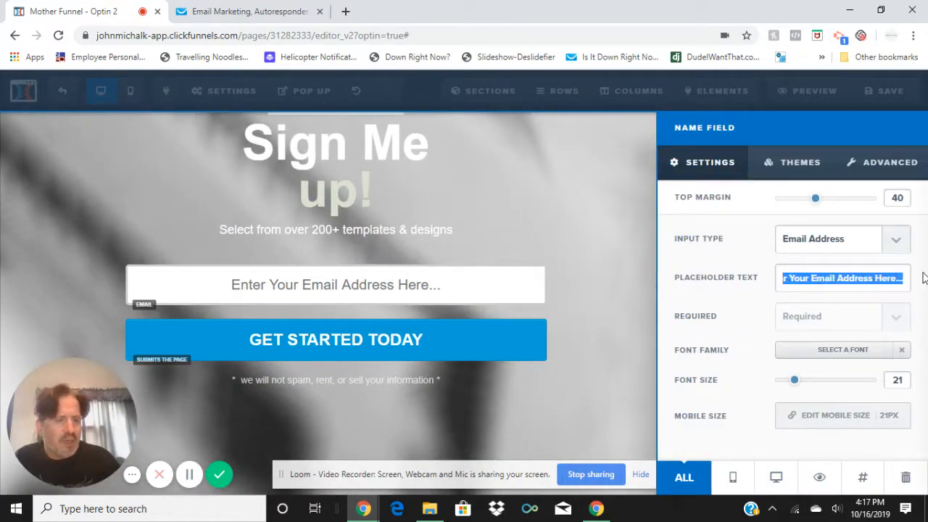
click(895, 245)
click(895, 245)
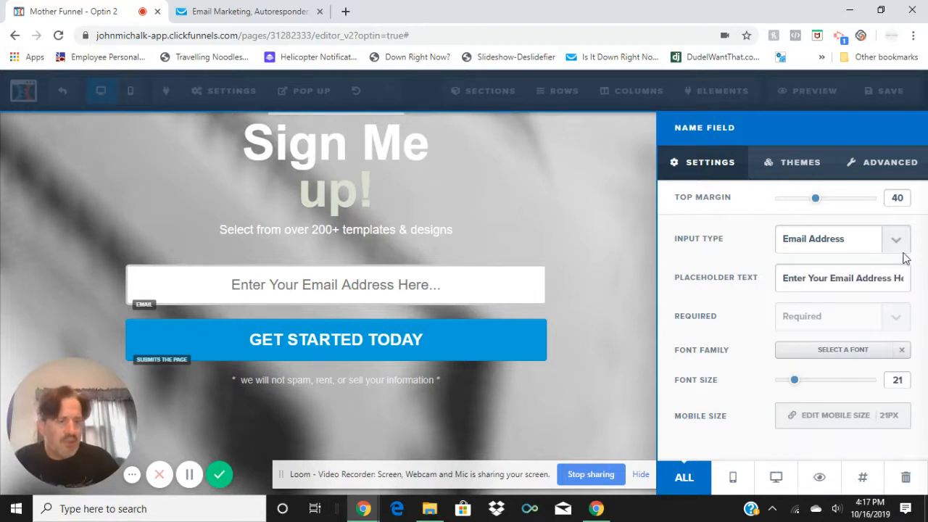
click(899, 247)
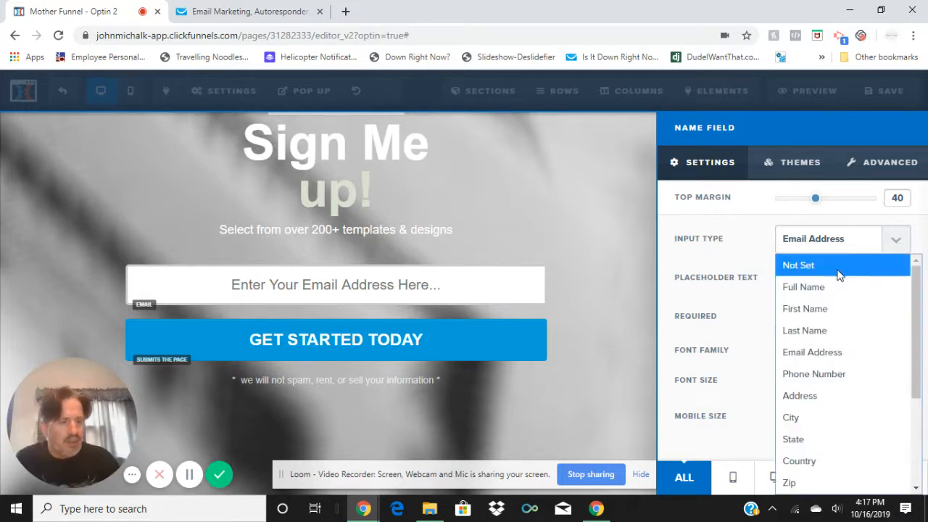
click(524, 239)
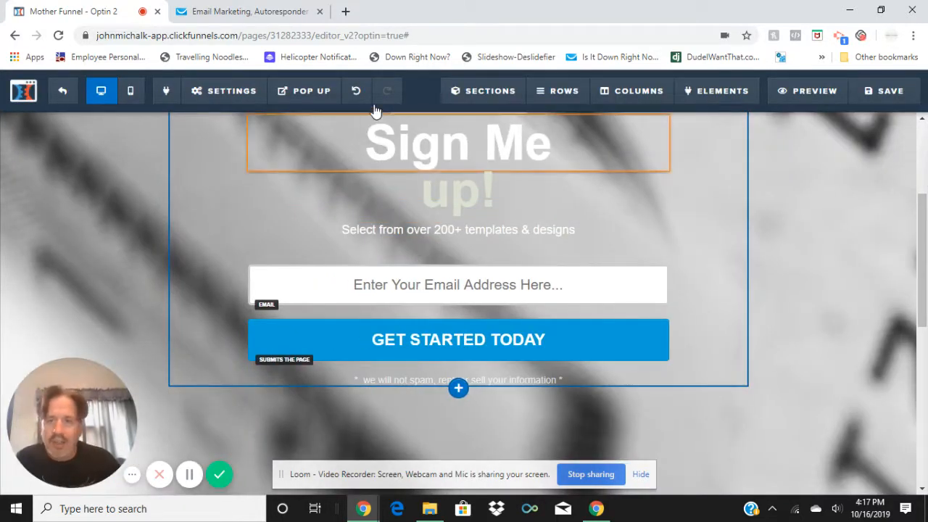
Try to add an Input form element directly above the email address field
click(254, 91)
mouse_move(715, 90)
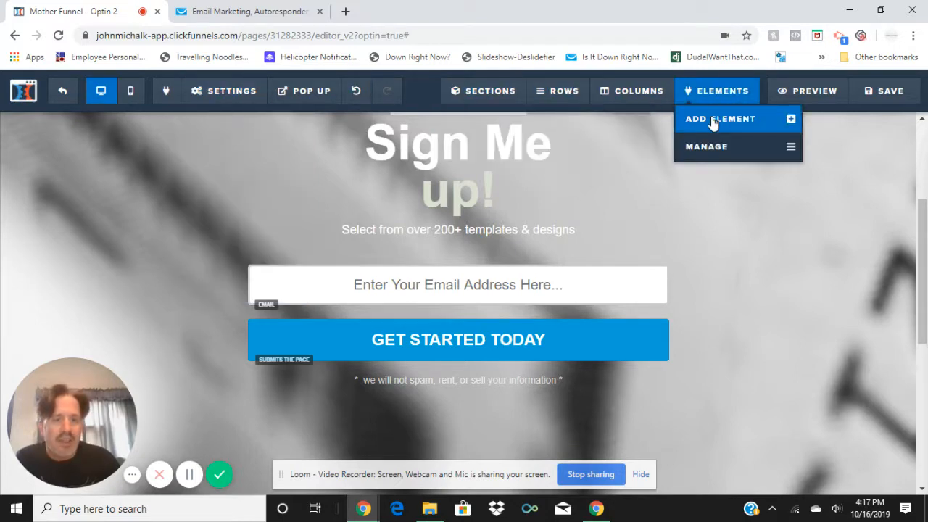
click(714, 120)
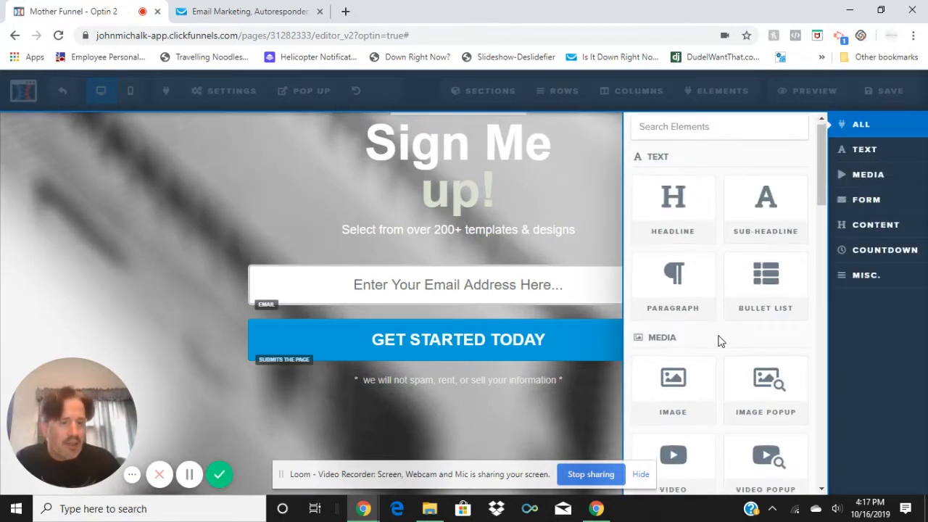
scroll(720, 341, down, 5)
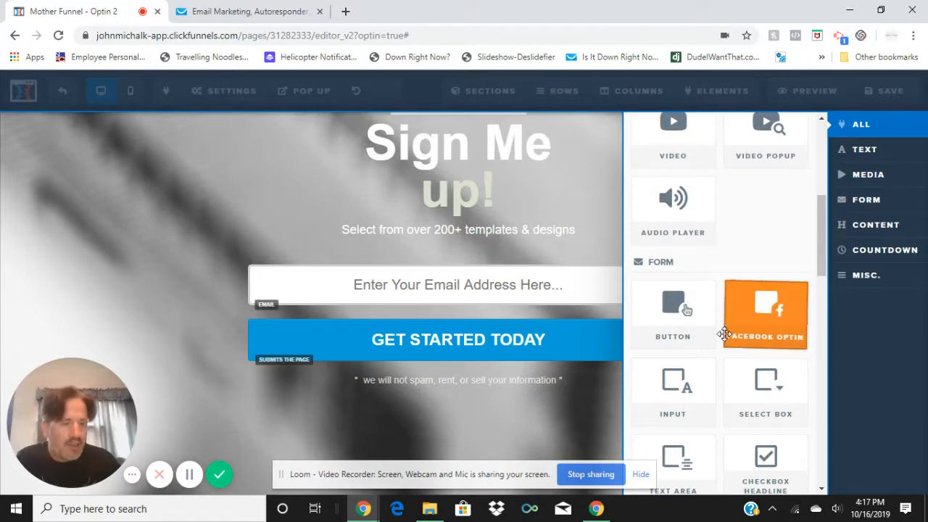
drag(680, 384, 458, 263)
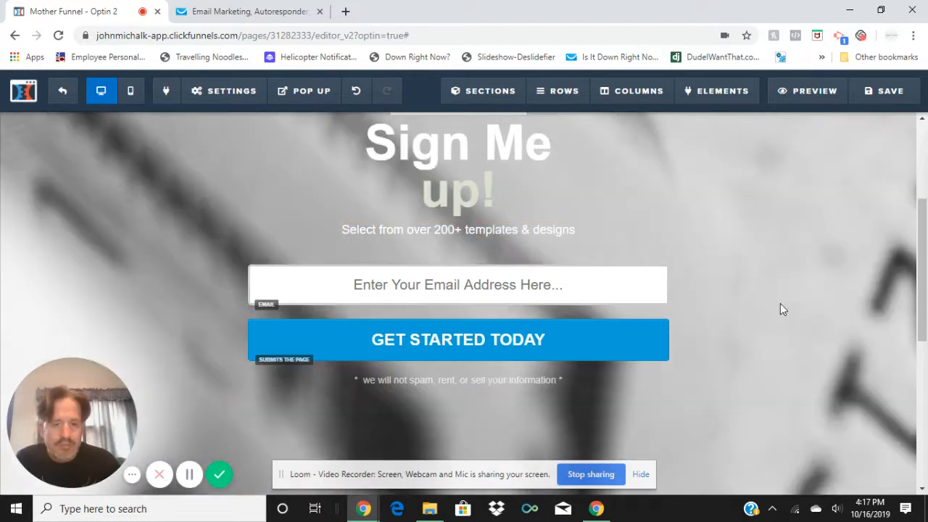
Try to place an Input form element between the subheadline and the email address field
mouse_move(718, 93)
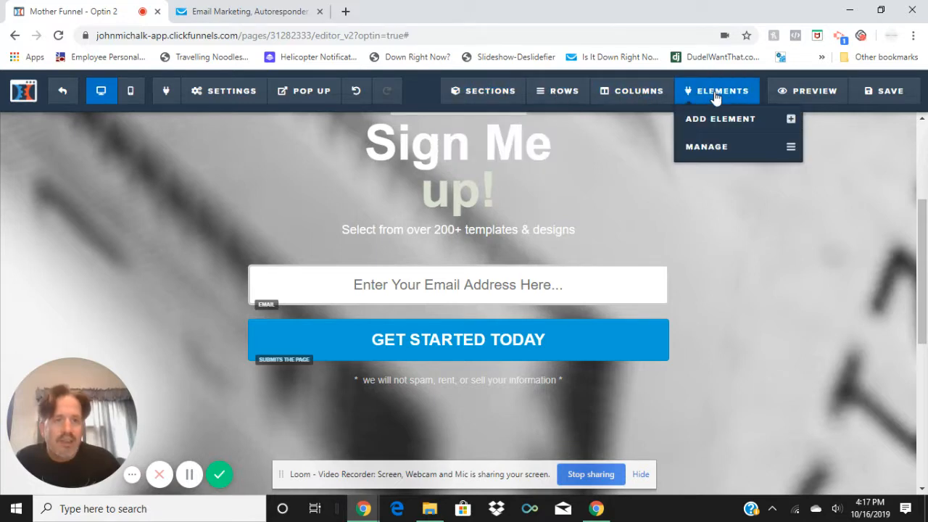
click(720, 120)
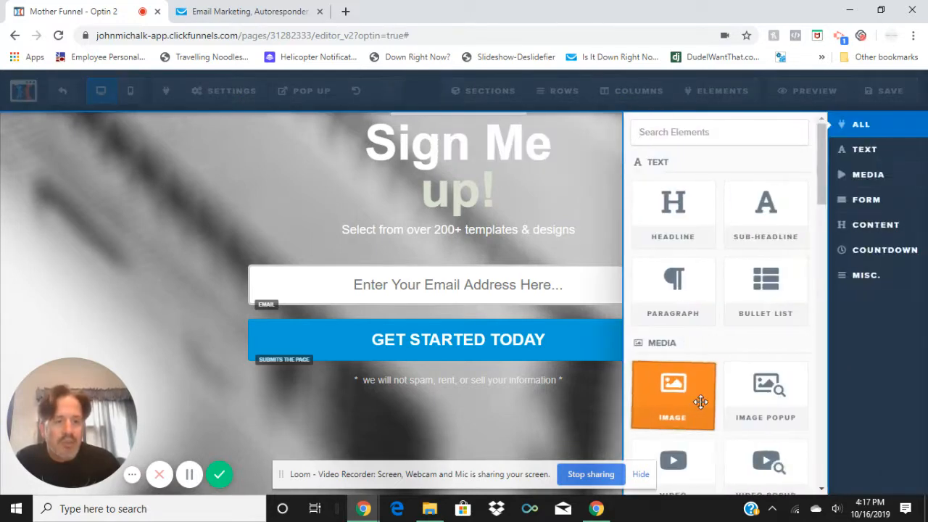
scroll(692, 384, down, 7)
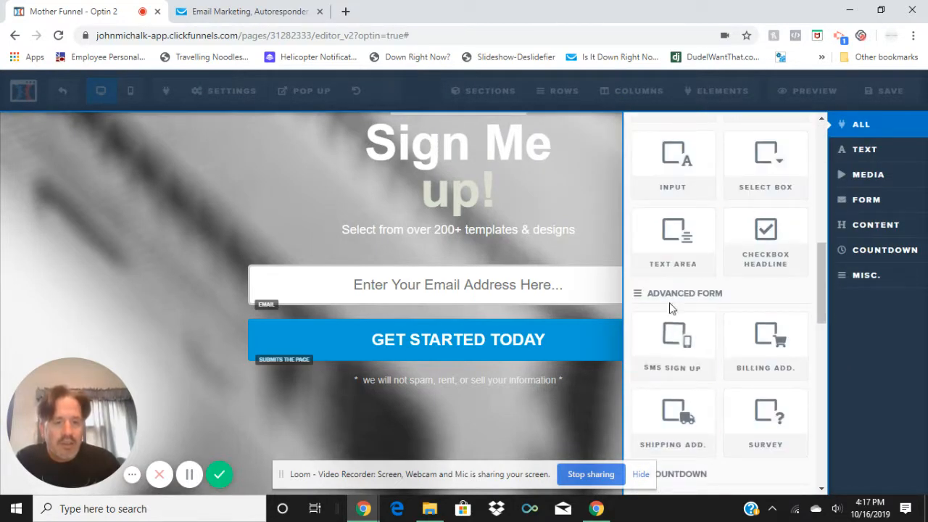
scroll(708, 313, up, 2)
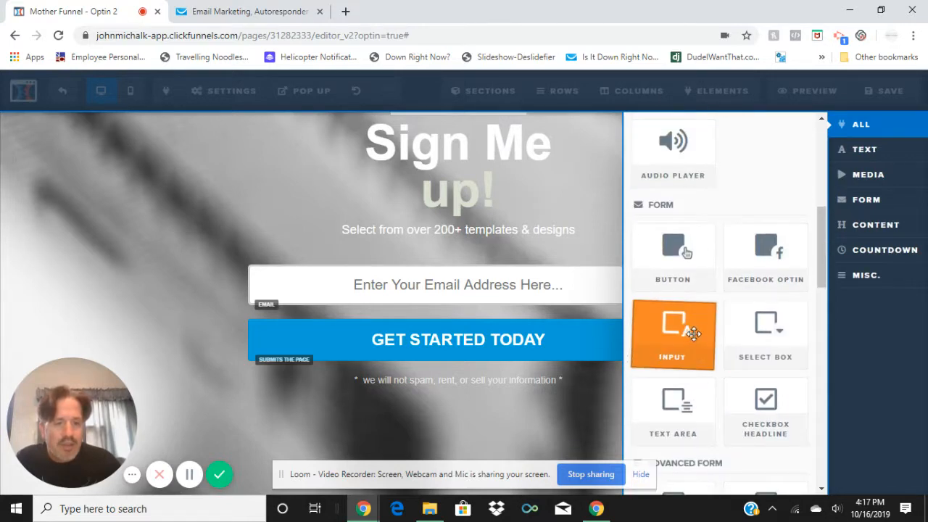
click(690, 331)
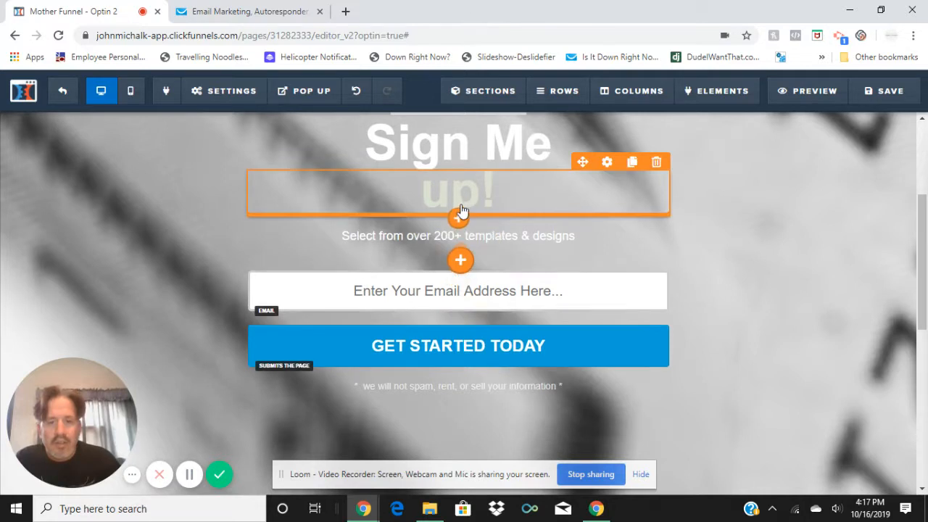
click(460, 252)
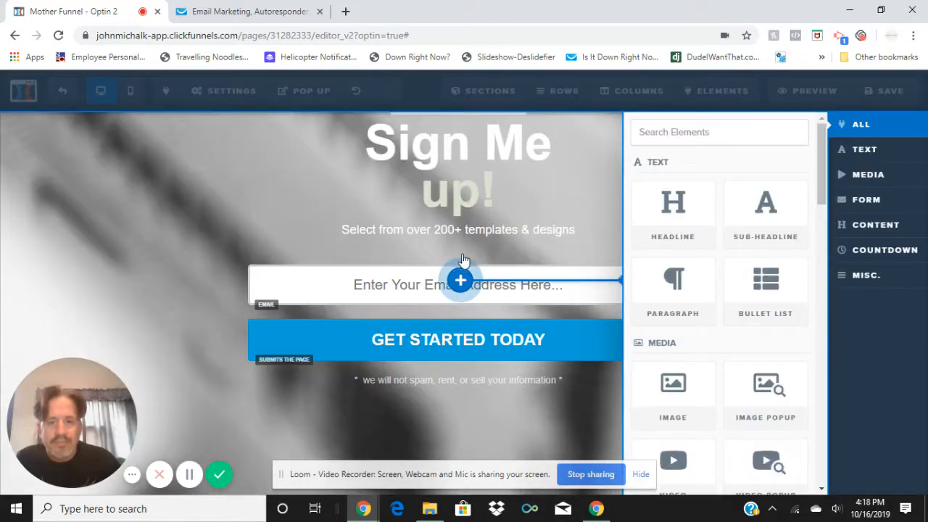
click(463, 294)
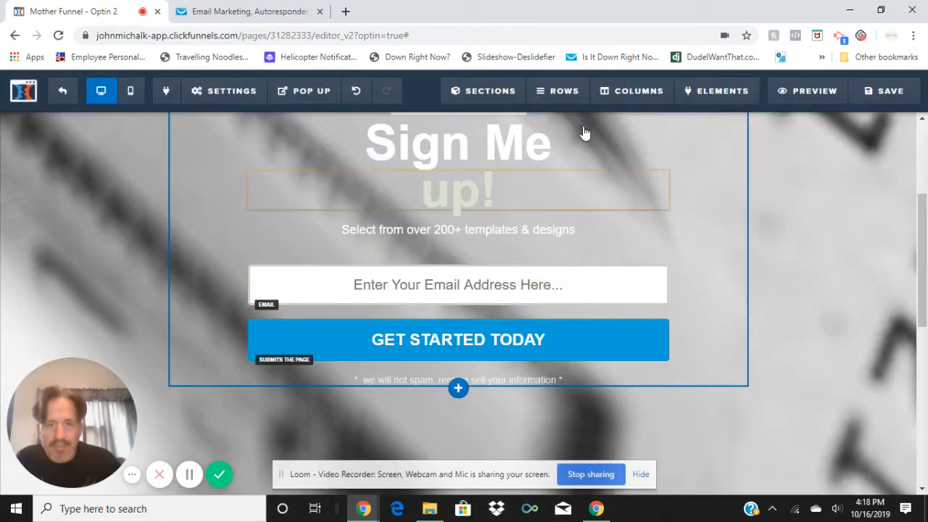
mouse_move(714, 94)
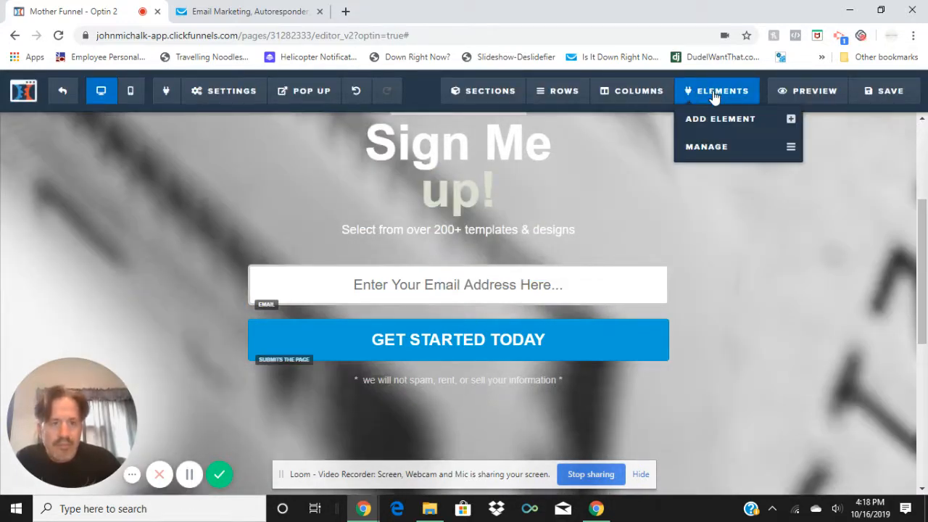
click(715, 120)
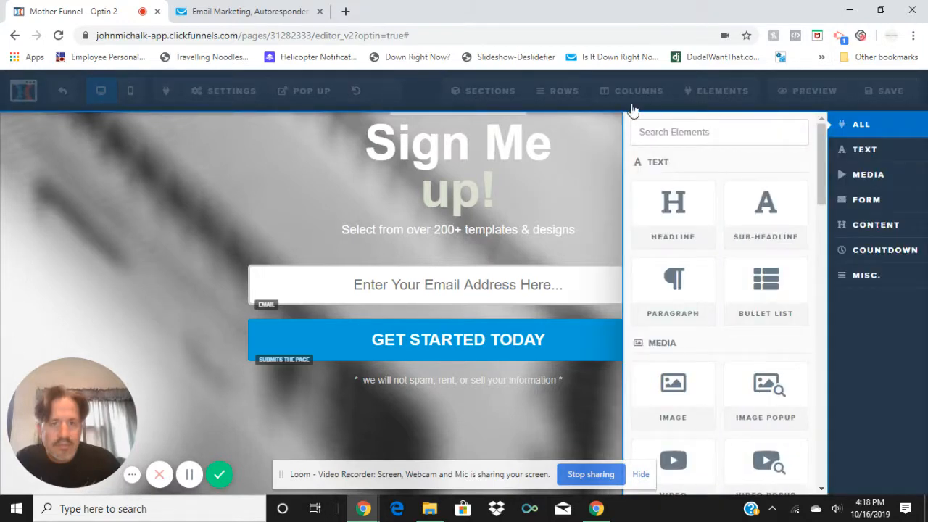
Try to insert a 1 Column row above the email address field
mouse_move(566, 95)
click(561, 118)
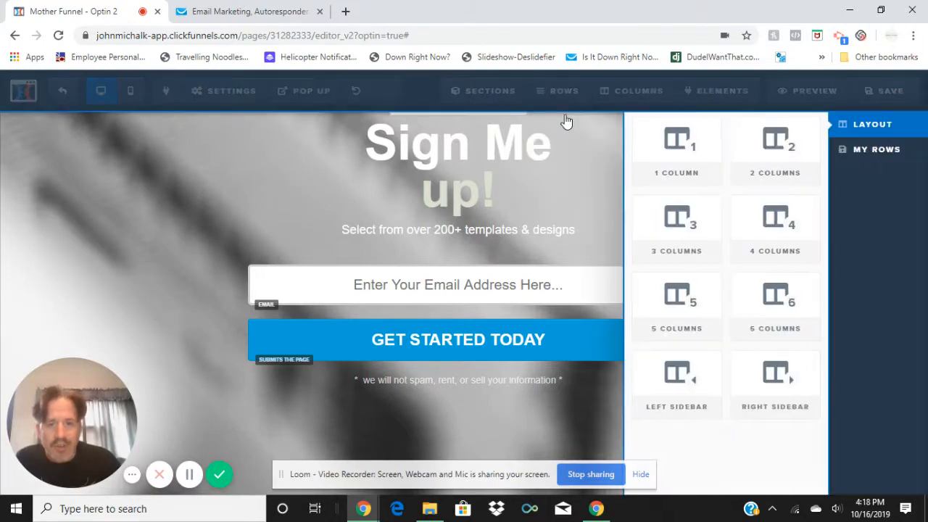
drag(538, 245, 452, 271)
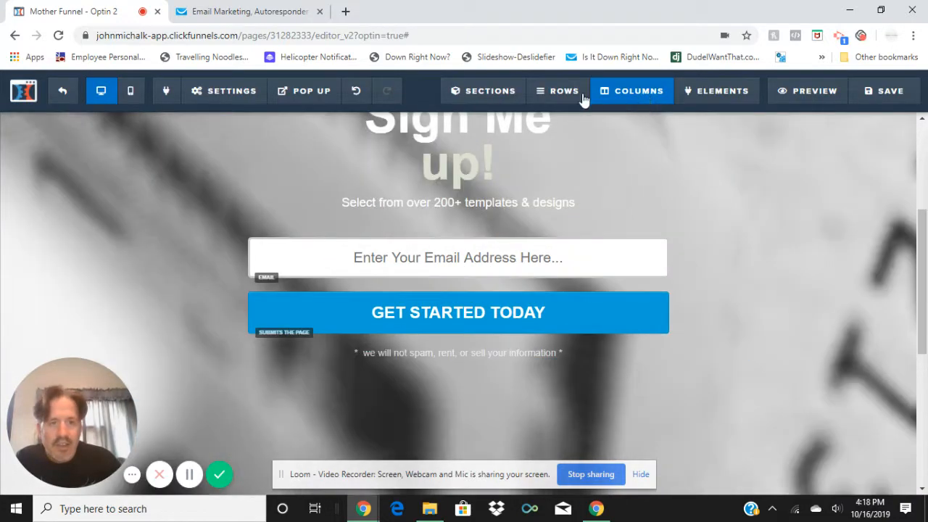
mouse_move(560, 97)
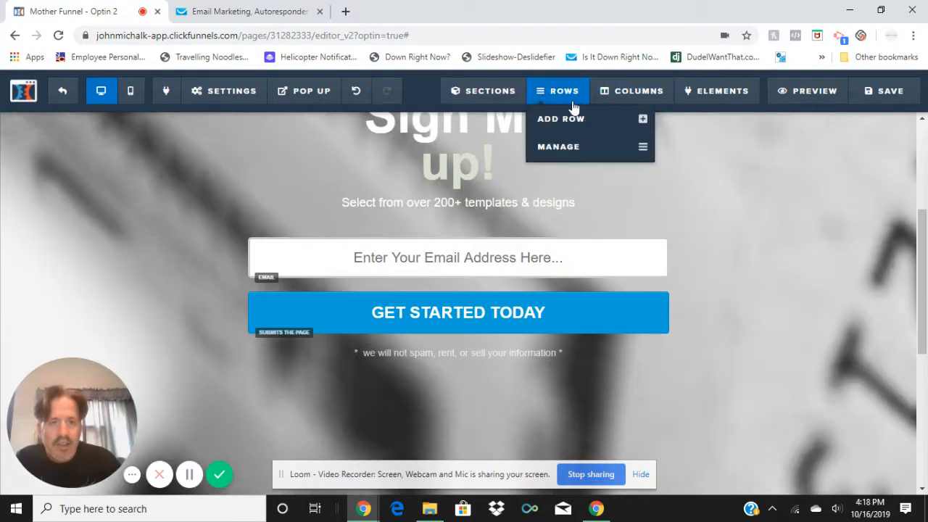
click(559, 120)
drag(669, 155, 497, 267)
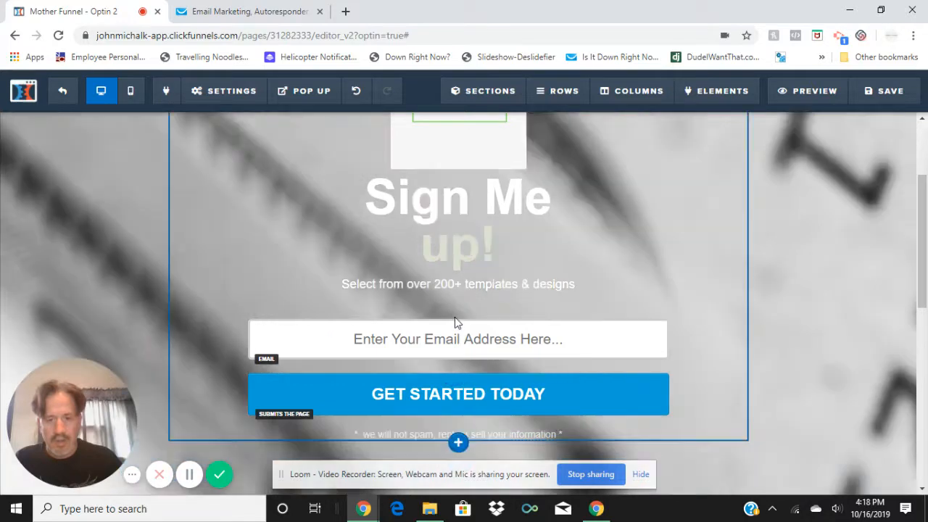
Look over the page layout and retry placing a 1 Column row just below the "Select from over 200+ templates & designs" line
scroll(468, 312, down, 6)
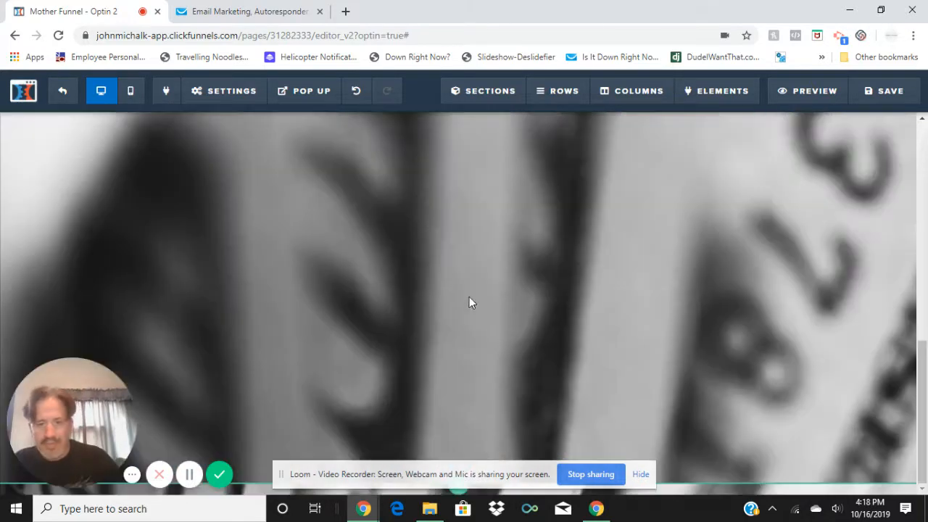
scroll(468, 283, up, 8)
scroll(495, 304, down, 6)
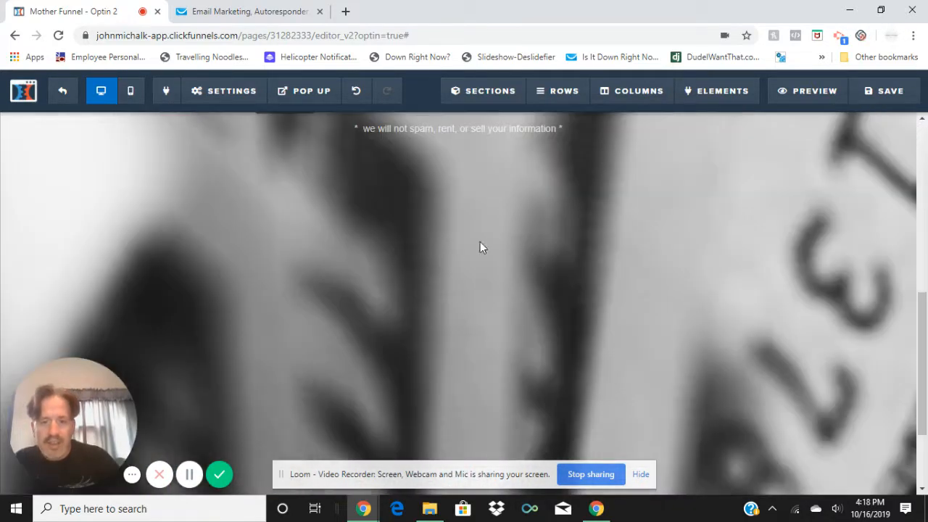
scroll(481, 246, up, 6)
scroll(461, 391, down, 3)
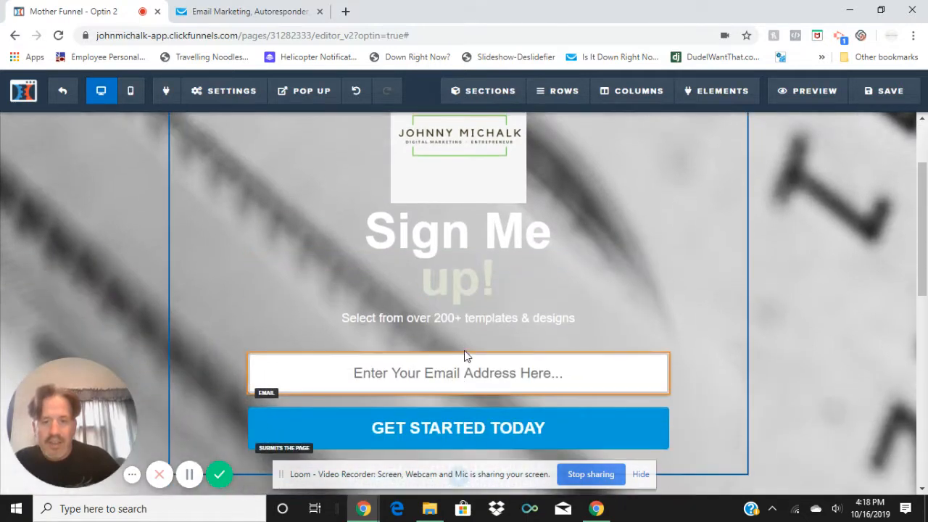
click(458, 329)
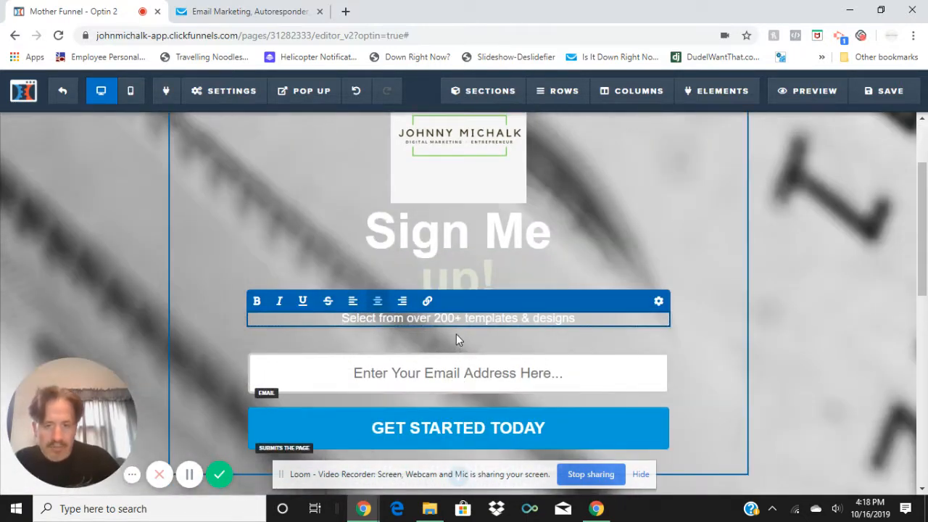
click(476, 342)
mouse_move(558, 91)
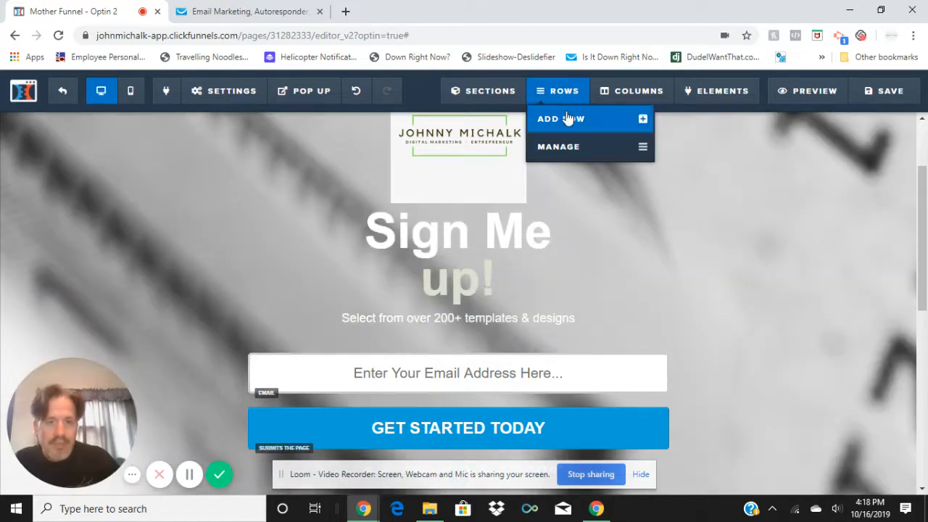
click(568, 118)
mouse_move(673, 156)
mouse_down()
mouse_move(451, 347)
mouse_move(456, 323)
mouse_up()
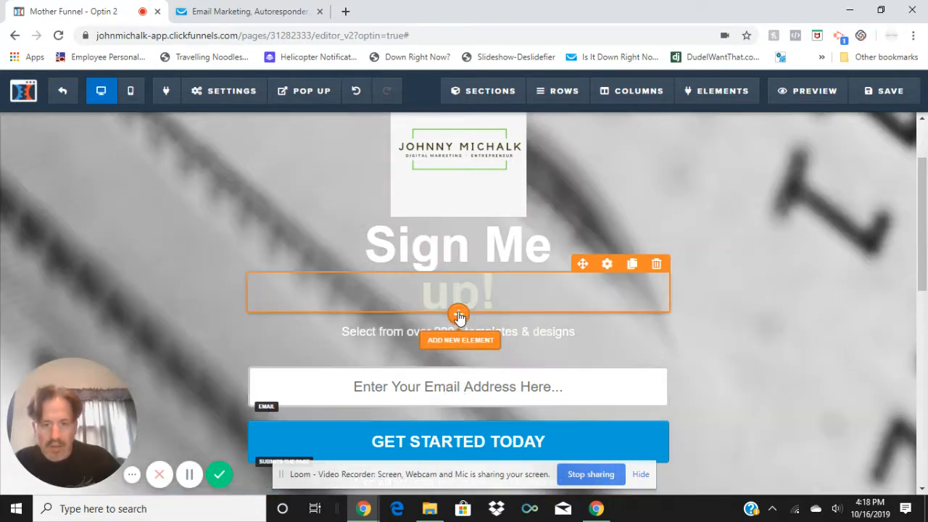
Try to add an Input form element beneath the "up!" headline
click(458, 316)
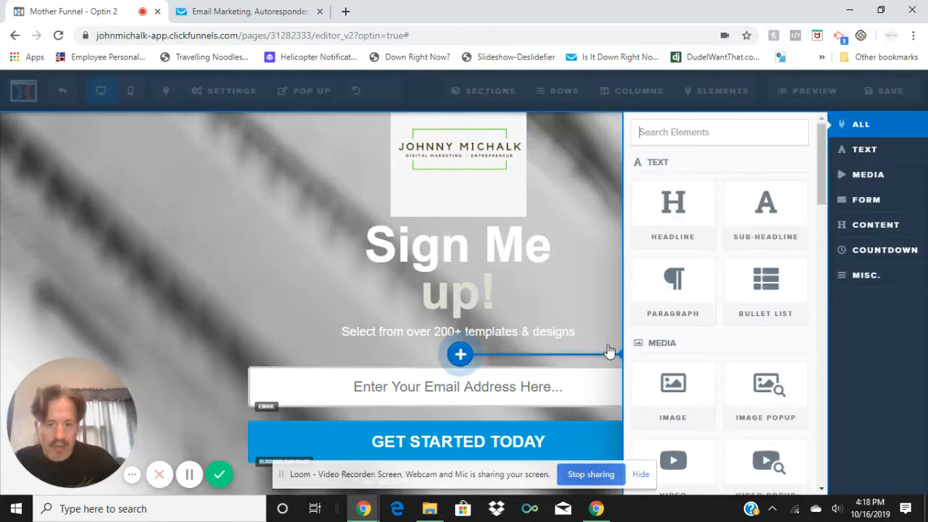
scroll(682, 341, down, 3)
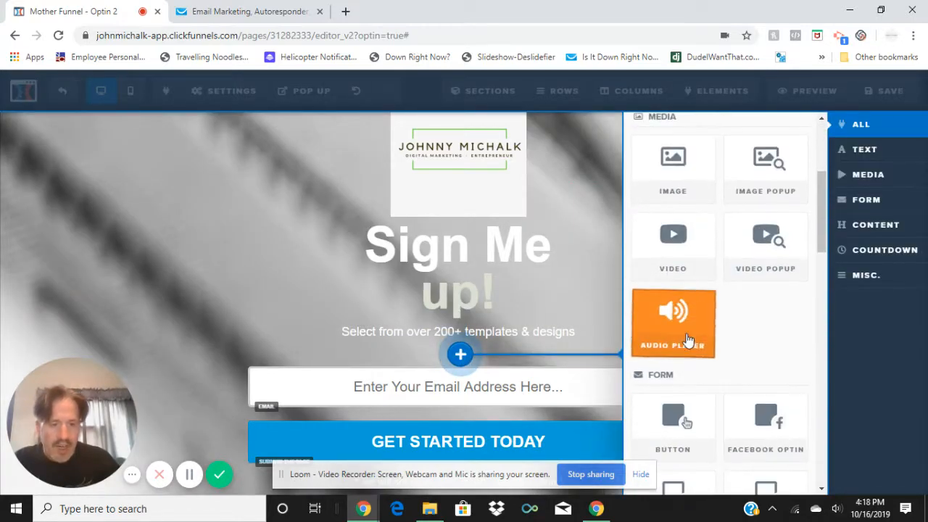
scroll(694, 364, down, 2)
click(687, 335)
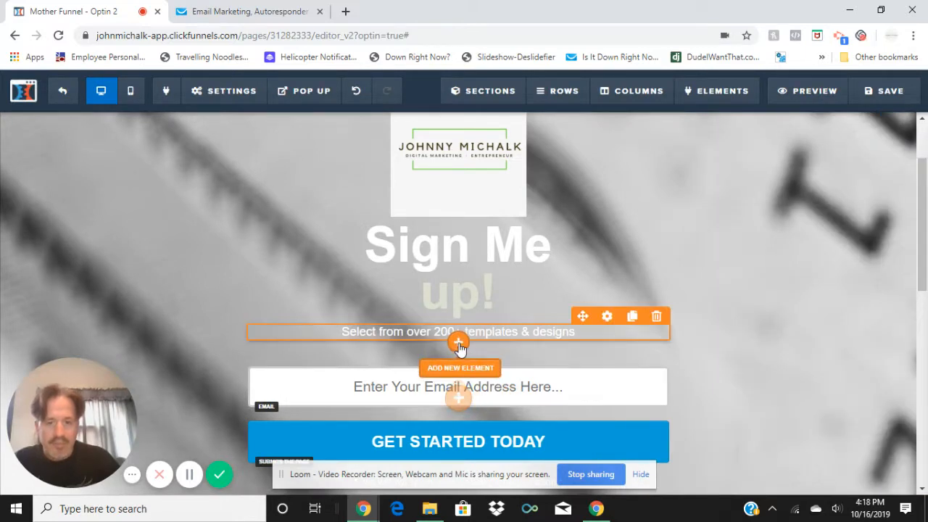
Add an Input form element directly below the "Select from over 200+ templates & designs" line
click(458, 345)
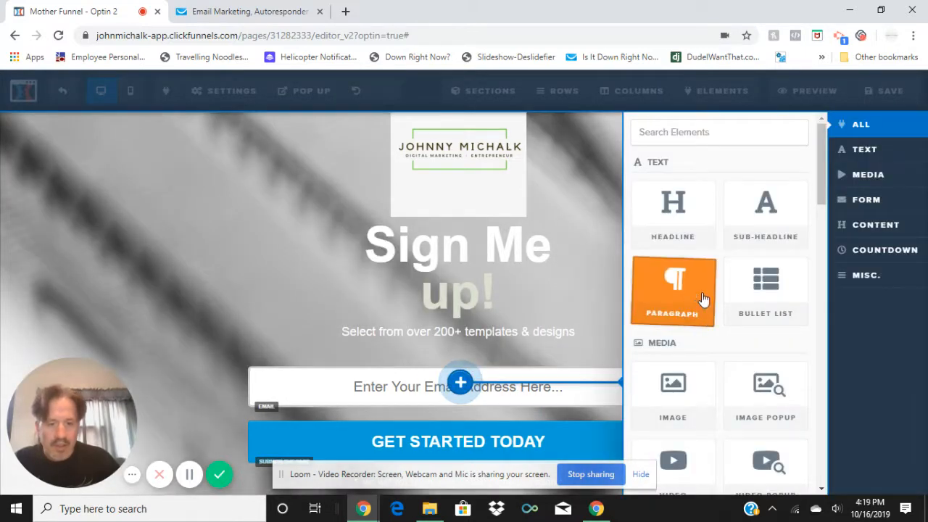
scroll(696, 316, down, 5)
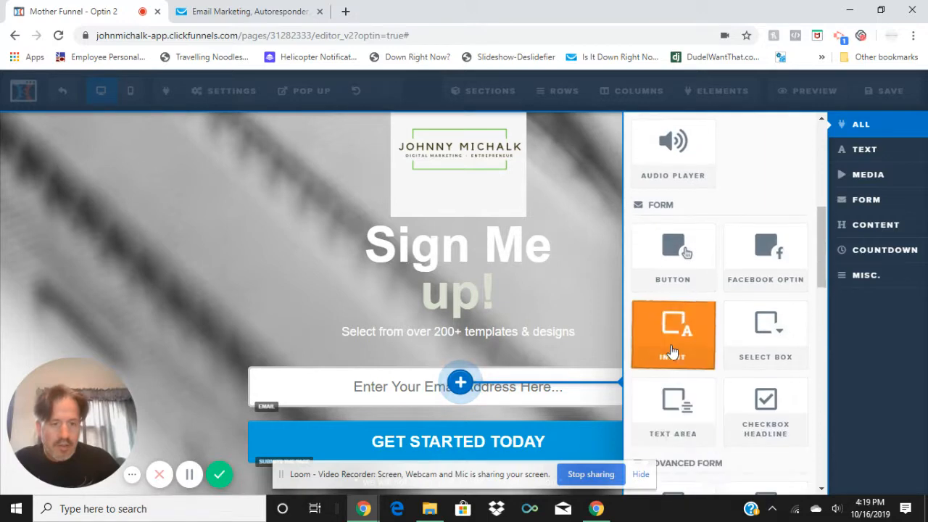
click(673, 328)
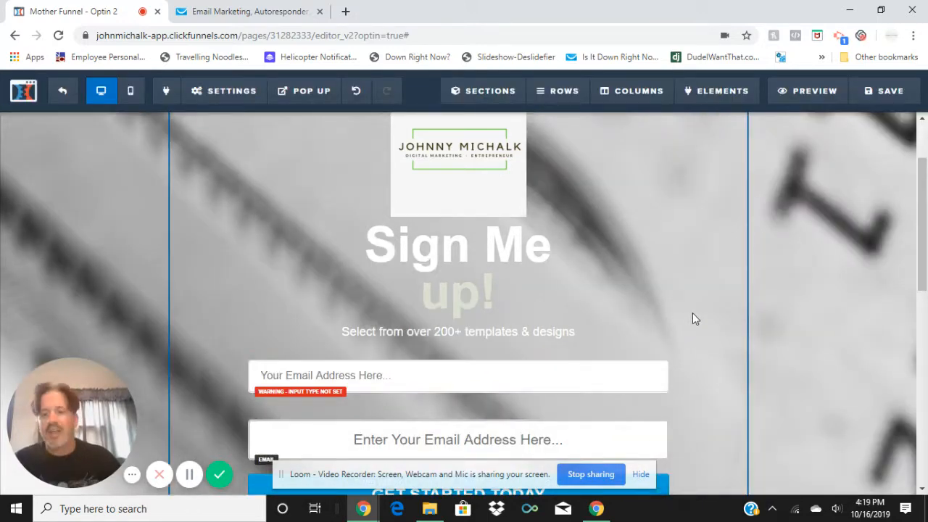
Set the new input field's type to Full Name
scroll(643, 362, down, 5)
scroll(508, 254, up, 4)
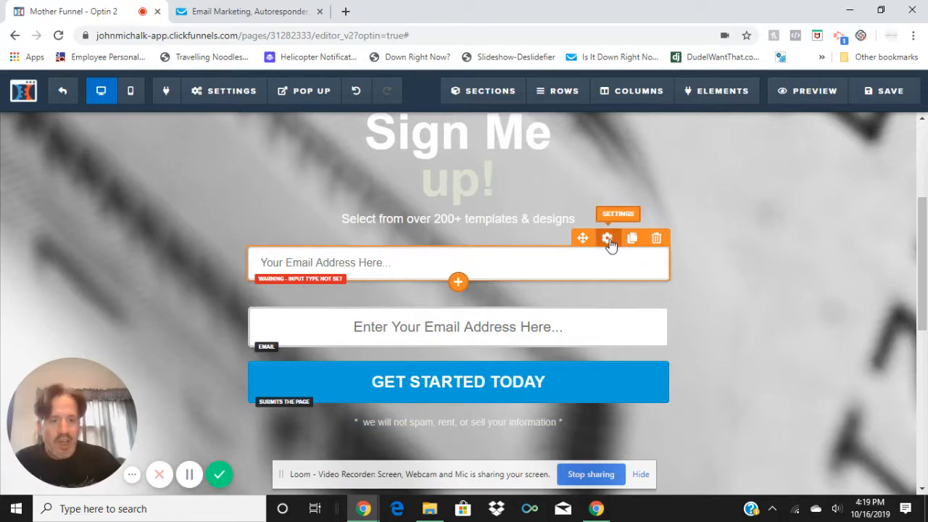
click(607, 240)
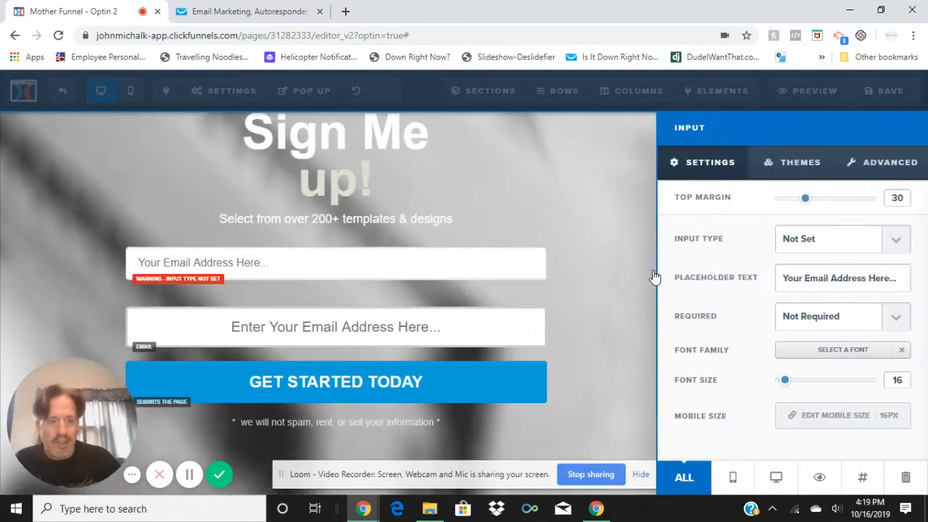
click(896, 243)
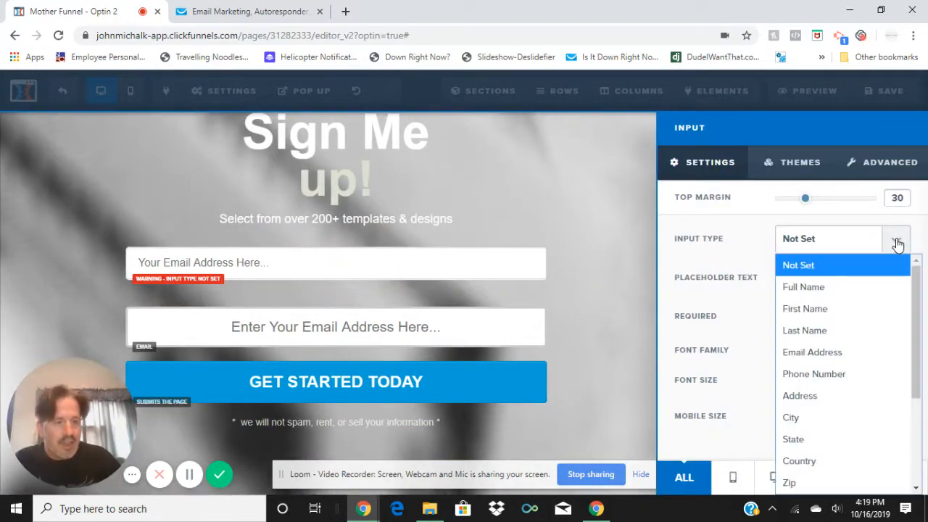
click(845, 288)
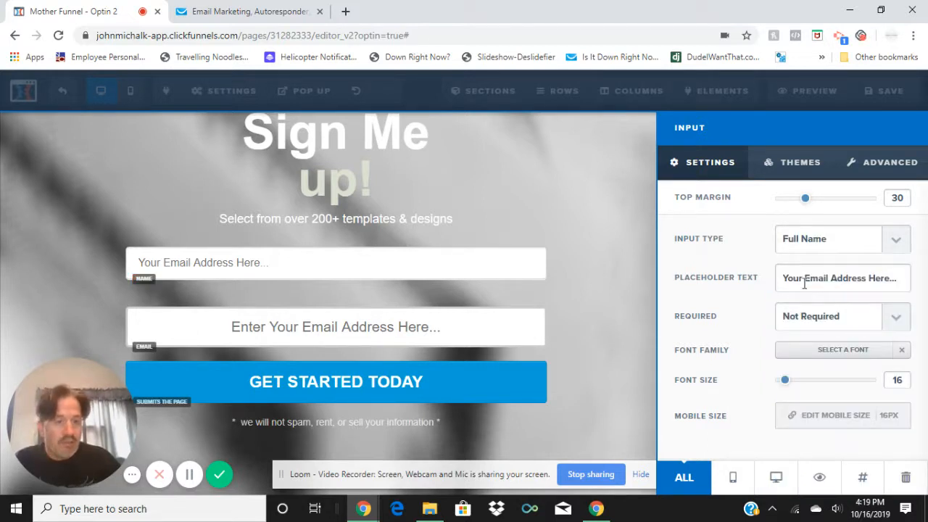
Replace the Full Name field's placeholder text with "Your name goes here"
drag(812, 276, 912, 269)
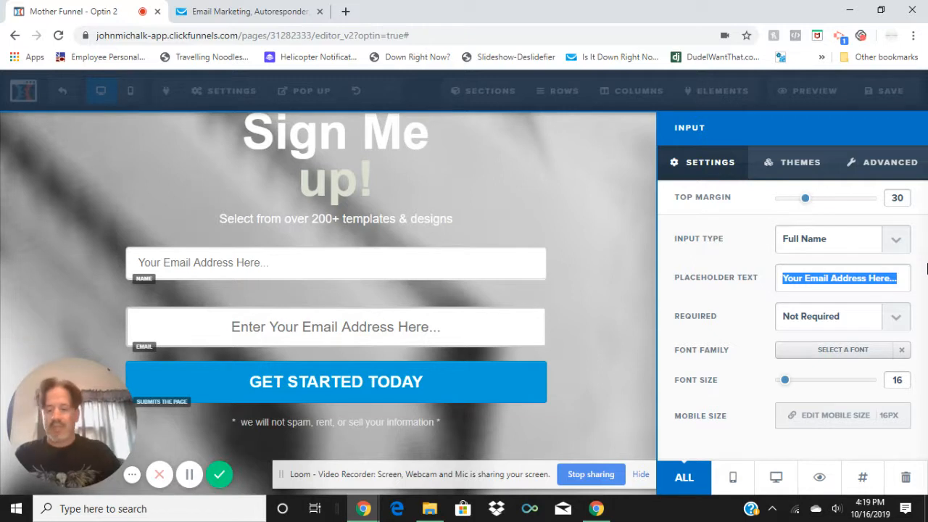
text(Yo)
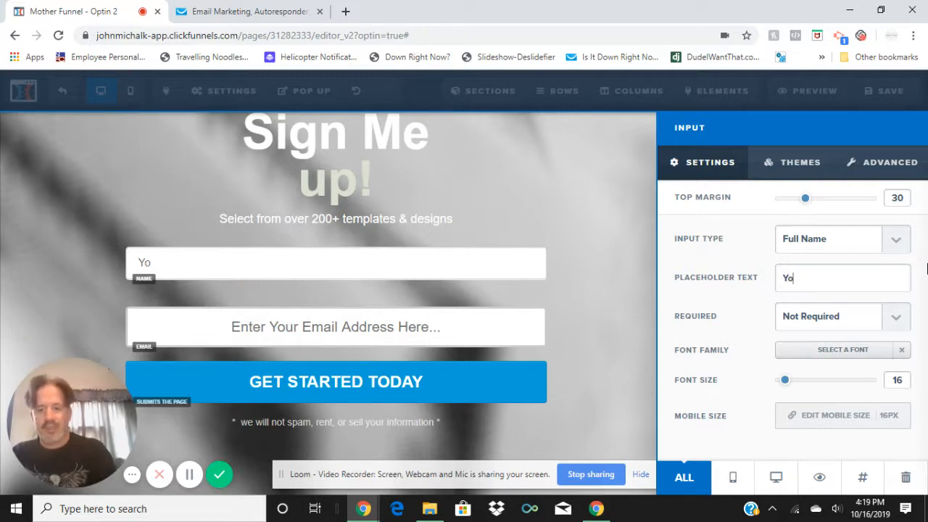
text(ur name goes here)
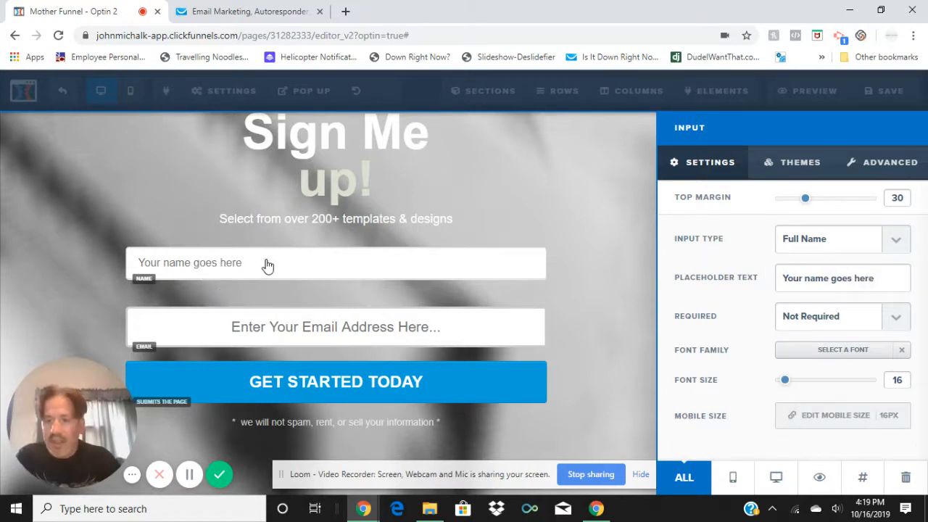
click(601, 268)
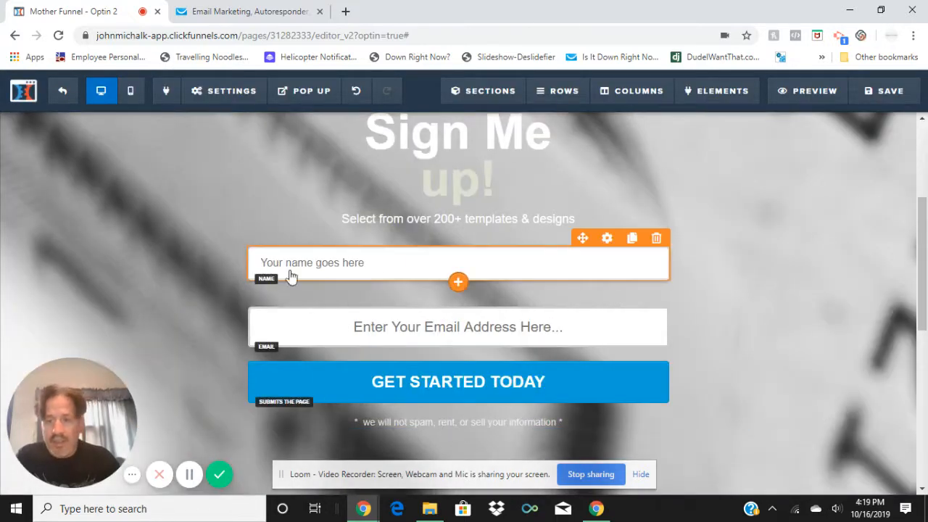
click(396, 264)
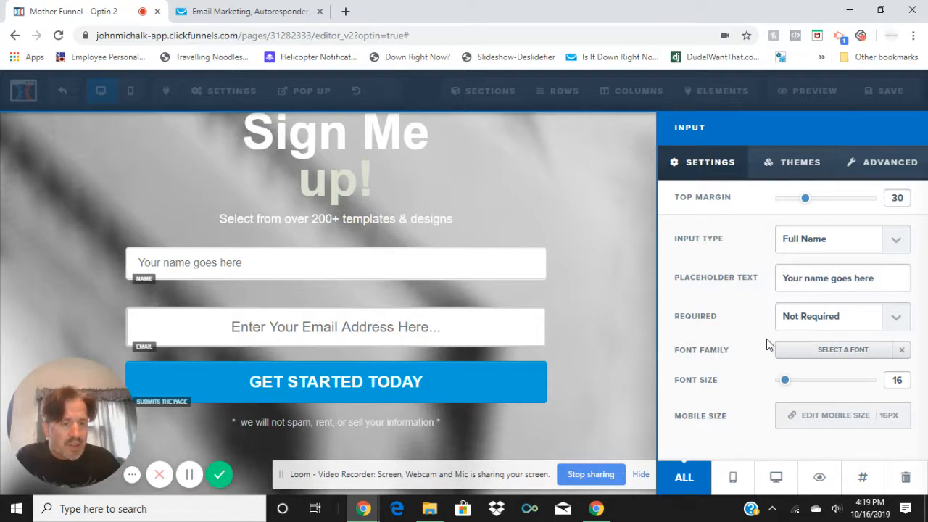
click(856, 355)
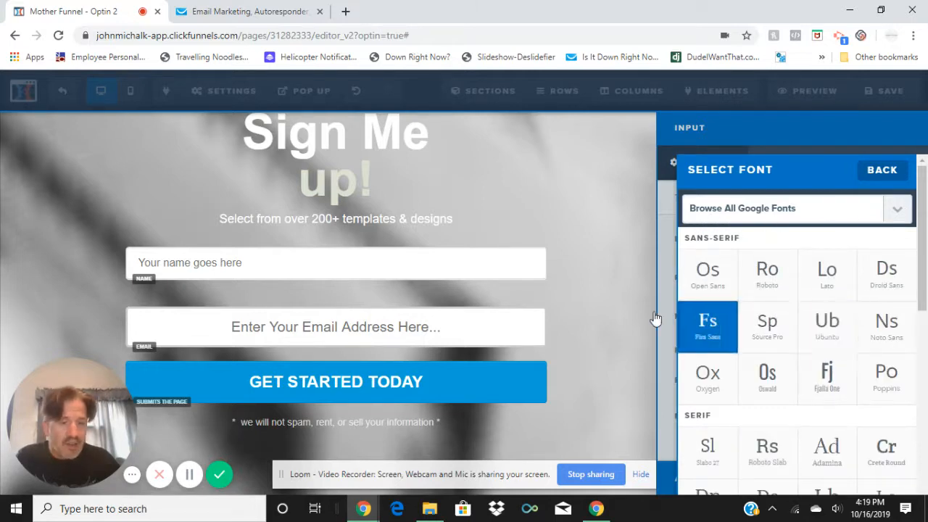
click(431, 277)
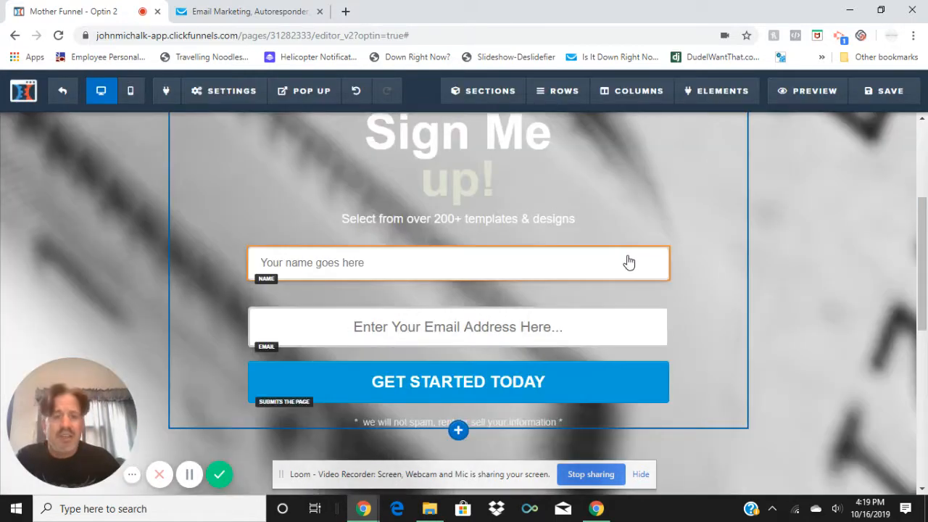
Delete the Full Name input field above the email field
click(657, 240)
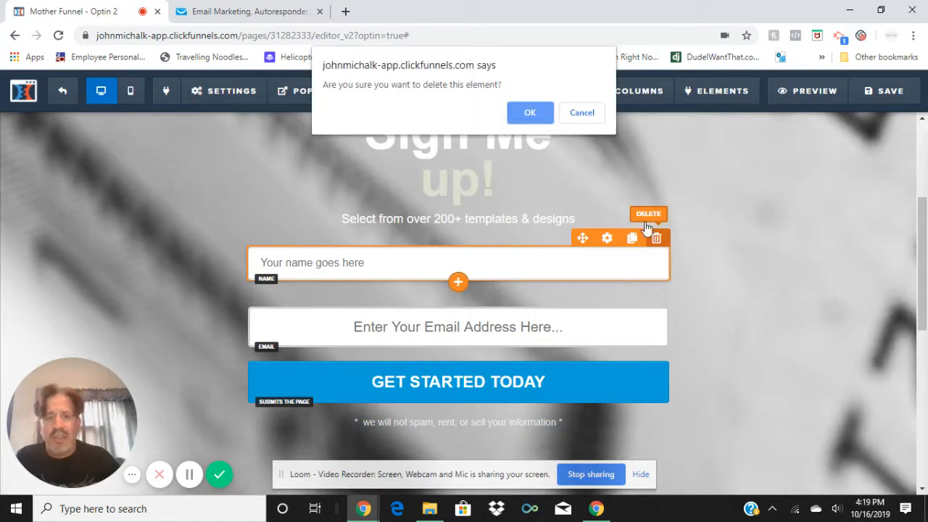
click(526, 111)
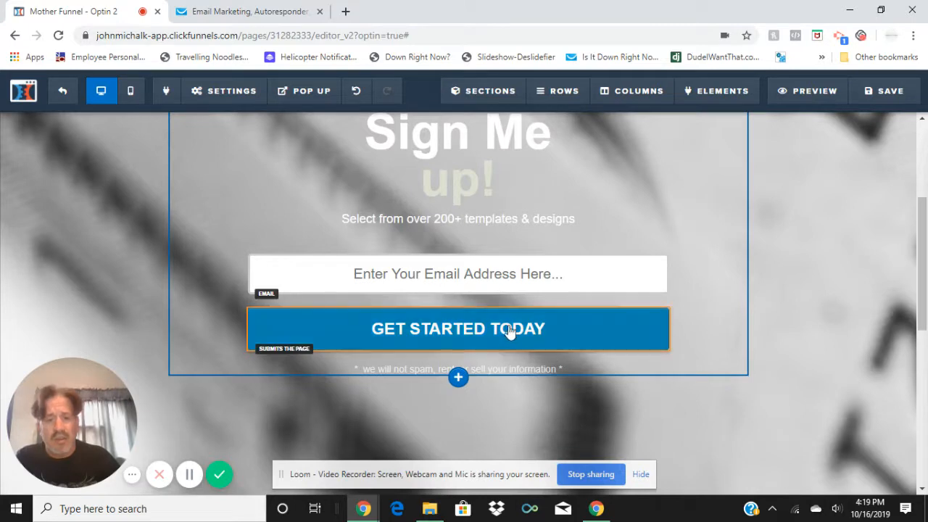
Open the Optin page's email integration settings
mouse_move(464, 332)
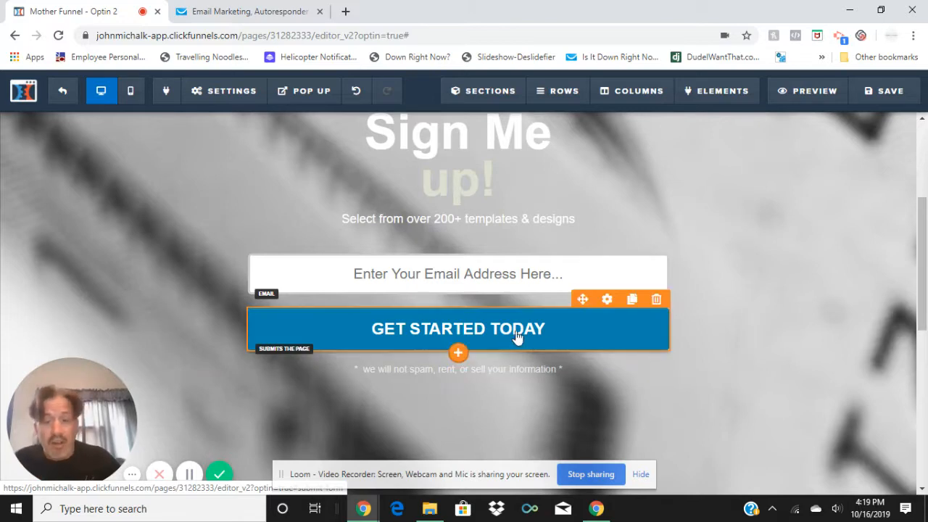
scroll(540, 365, down, 5)
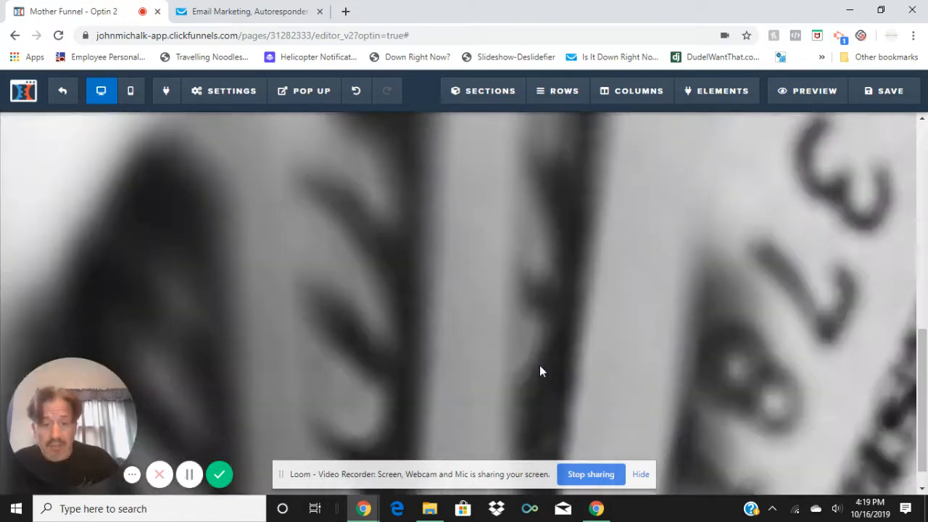
scroll(444, 362, up, 10)
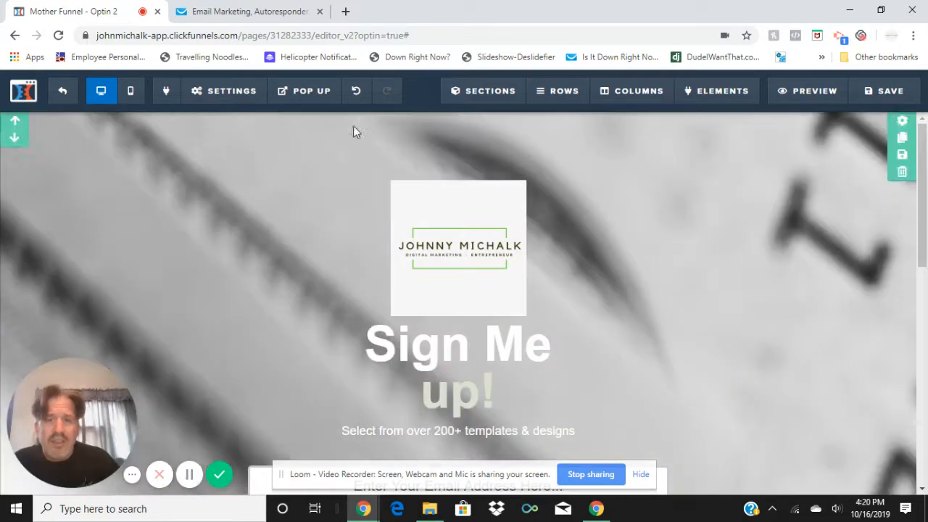
click(200, 93)
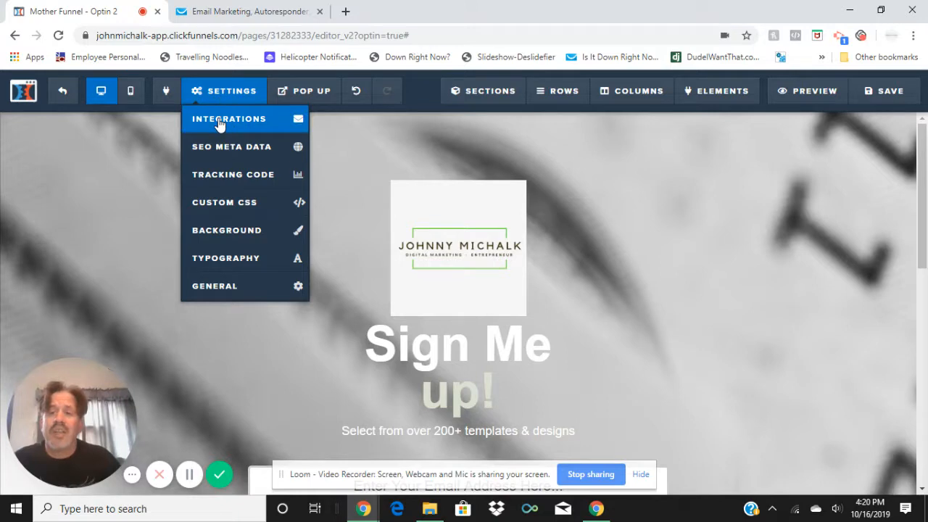
click(220, 125)
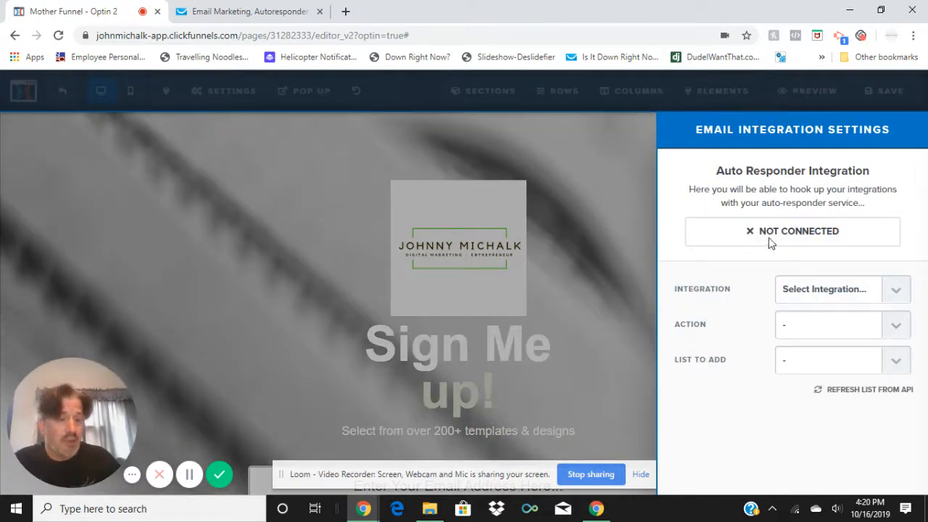
Select the first-listed Getresponse account as the integration and set its action to Add To Campaign
click(897, 297)
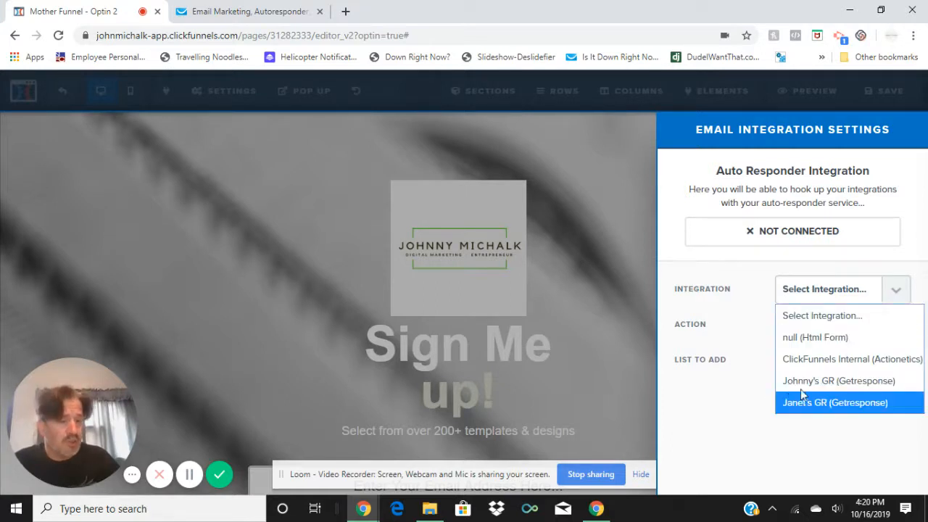
click(828, 382)
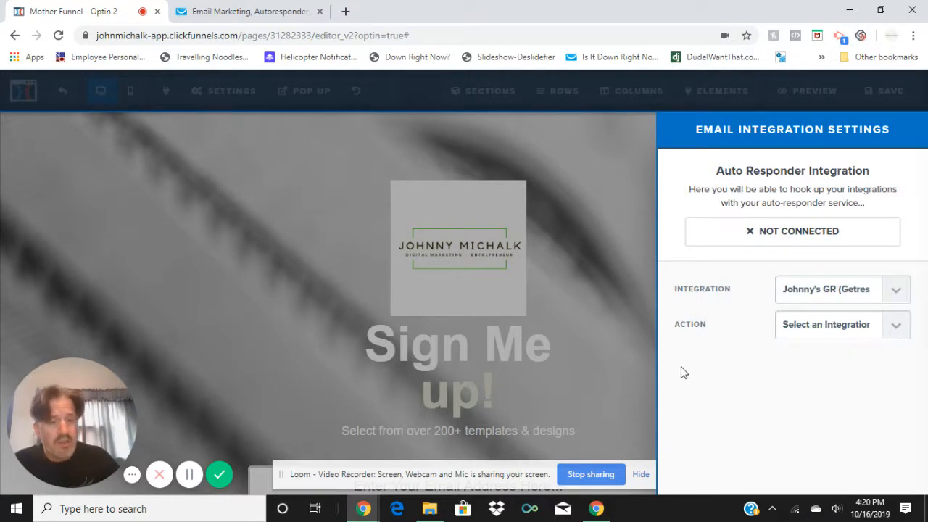
click(897, 326)
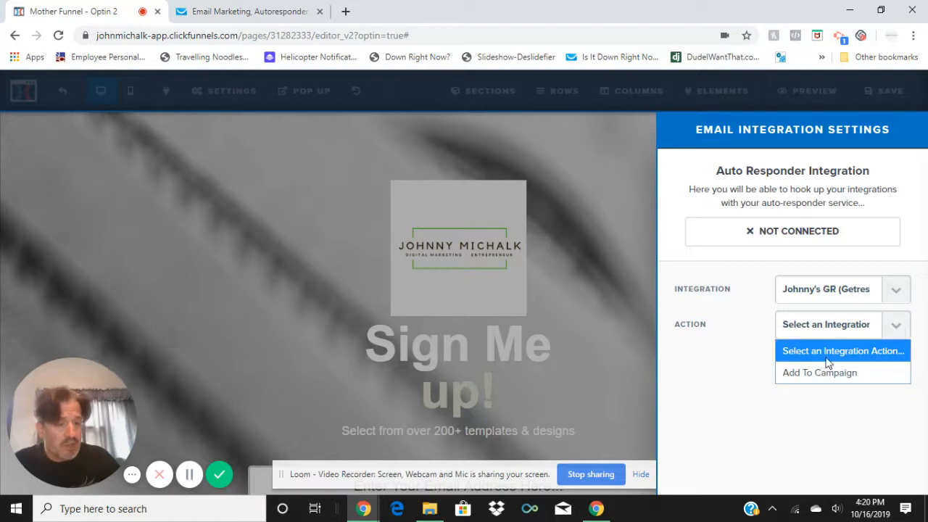
click(793, 374)
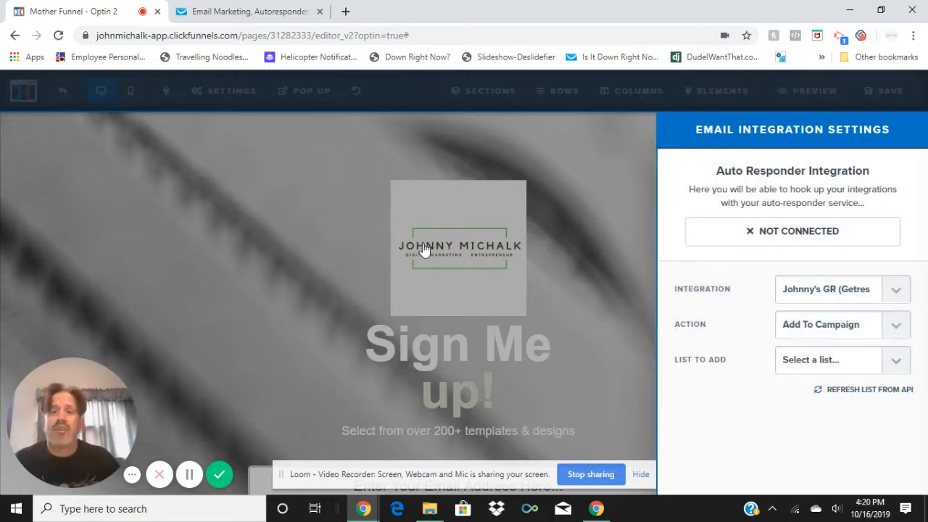
Switch to GetResponse and open its contact lists to examine which lists are available for opt-ins
click(253, 13)
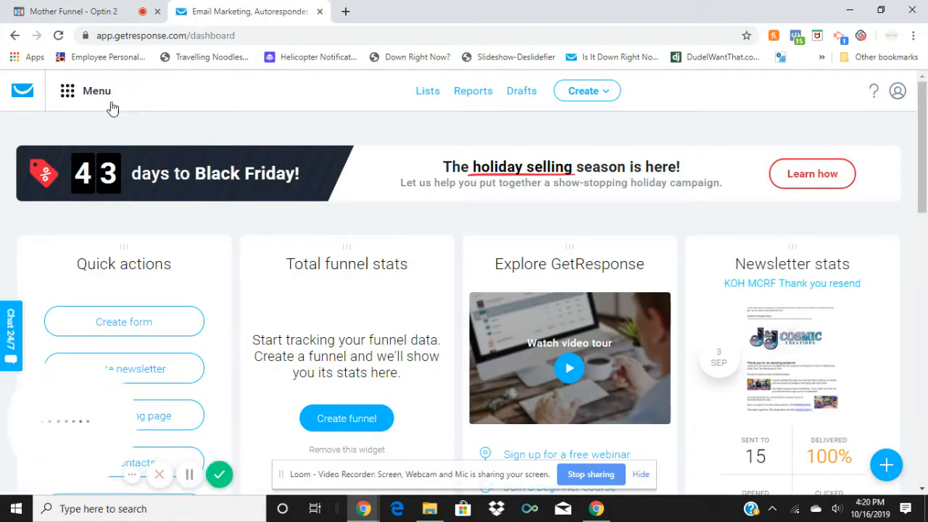
click(68, 92)
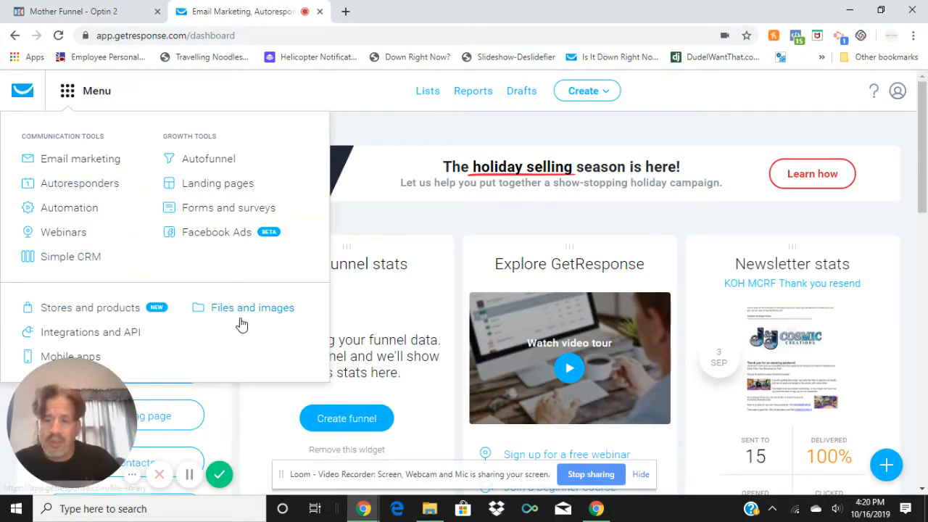
click(424, 93)
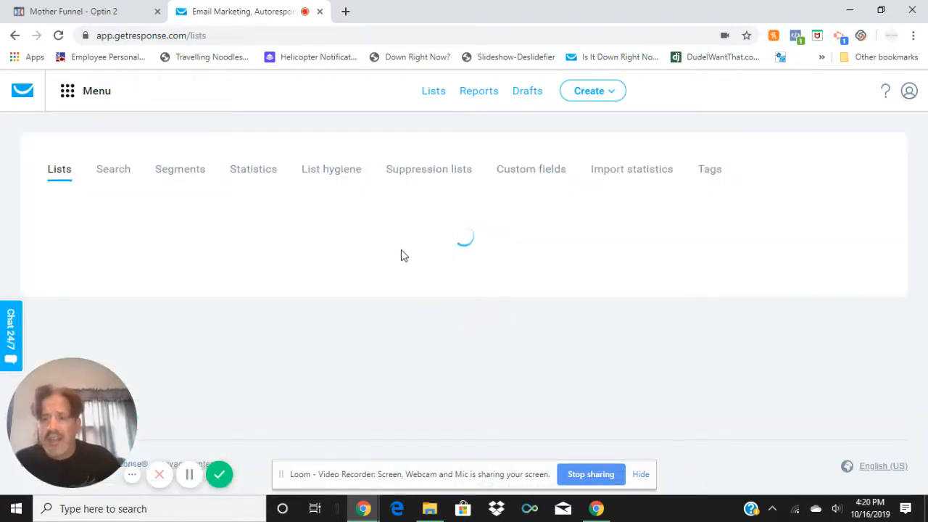
scroll(321, 296, down, 7)
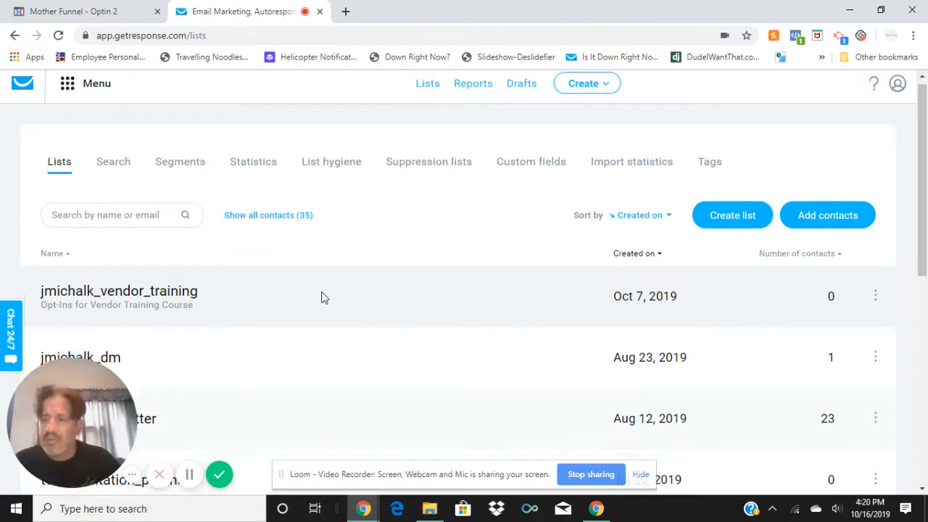
scroll(154, 366, up, 7)
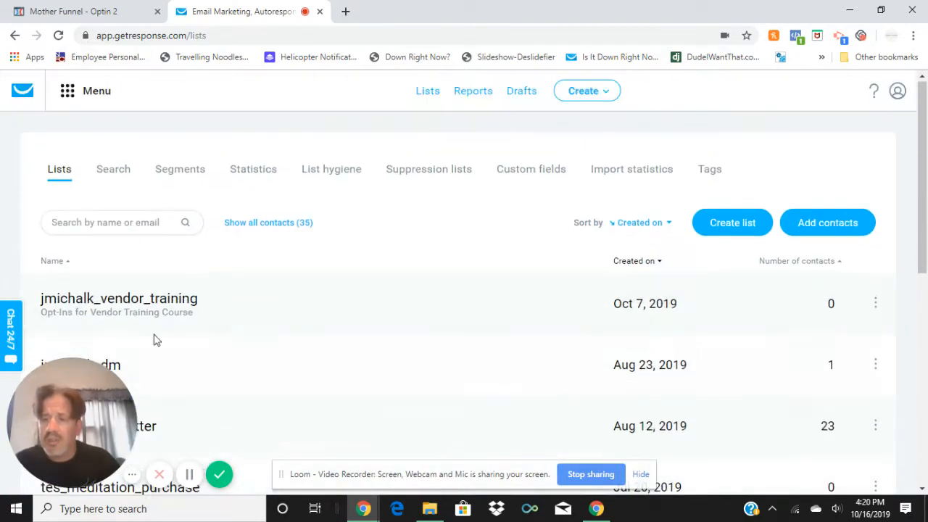
Back in ClickFunnels, choose the vendor training list as the list to add, and remove the integration again
click(99, 13)
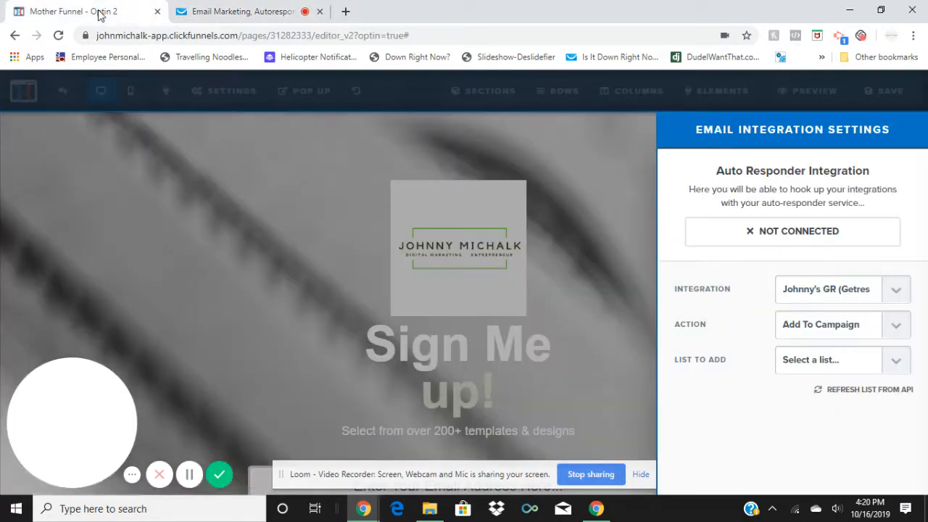
click(894, 363)
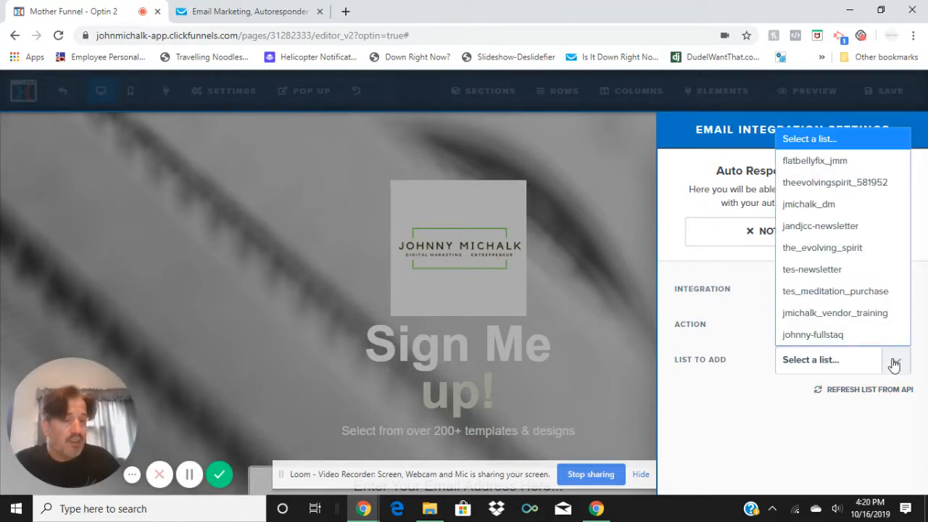
click(863, 313)
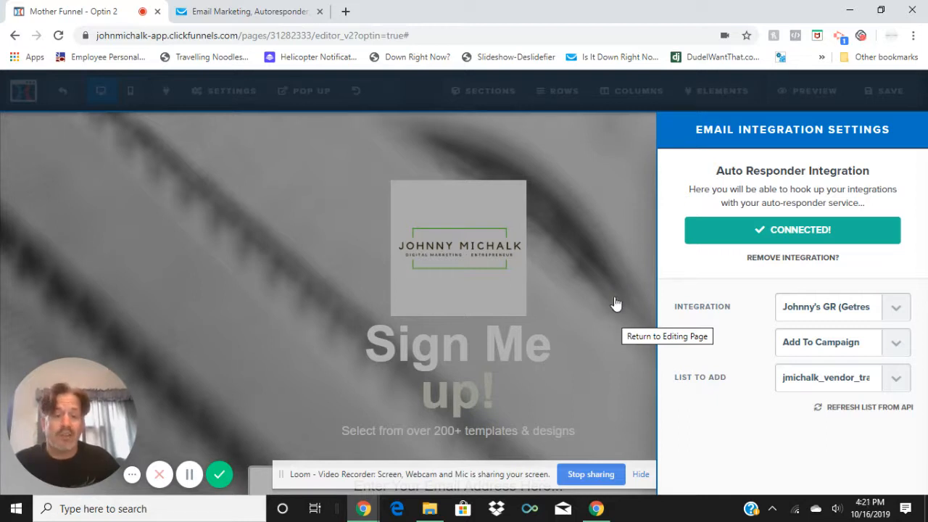
click(788, 259)
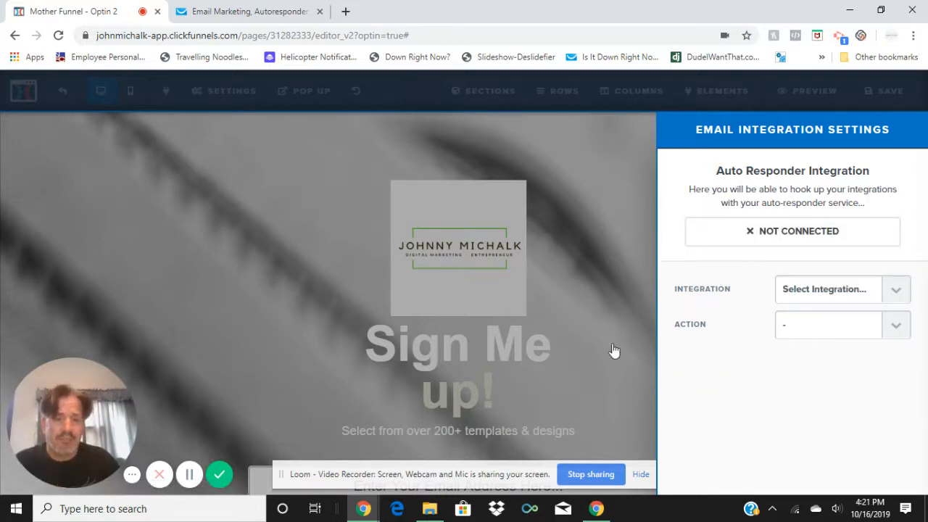
Connect the first-listed Getresponse account with the Add To Campaign action and the vendor training list, and return to the page
click(897, 294)
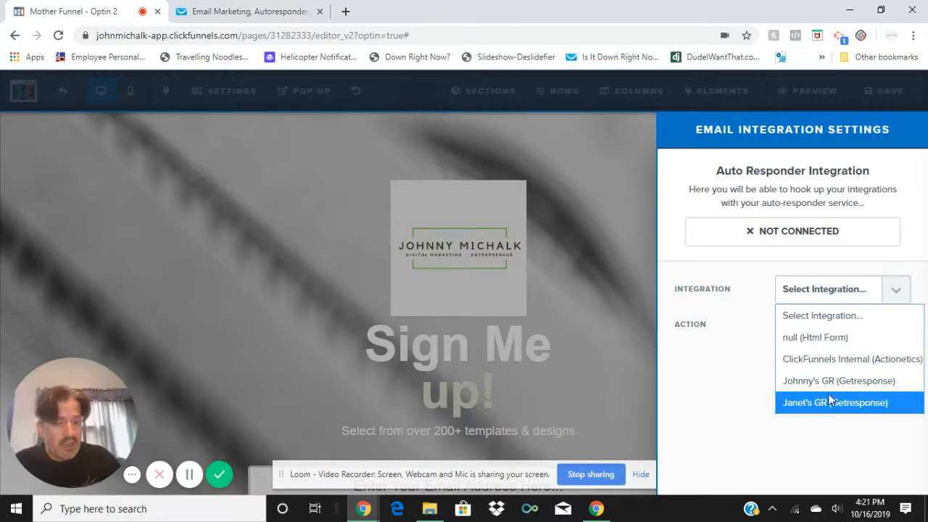
click(825, 380)
click(886, 331)
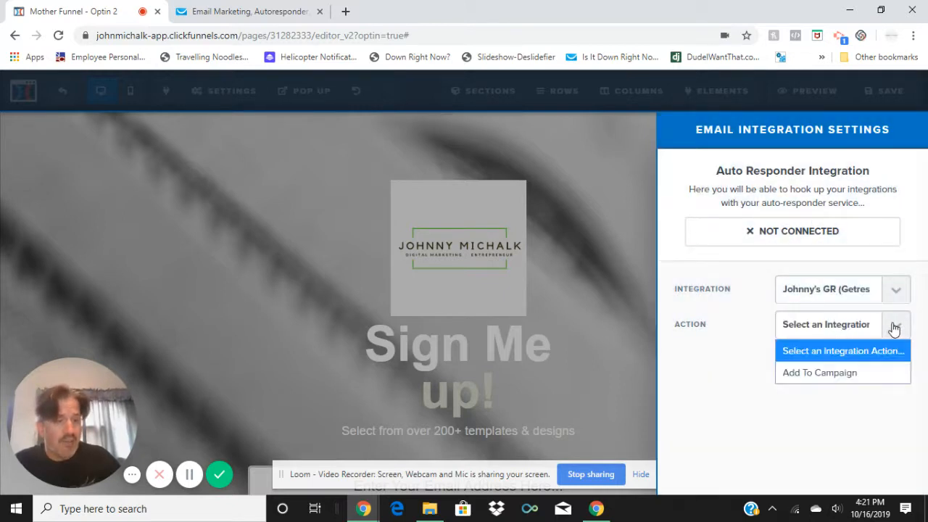
click(815, 377)
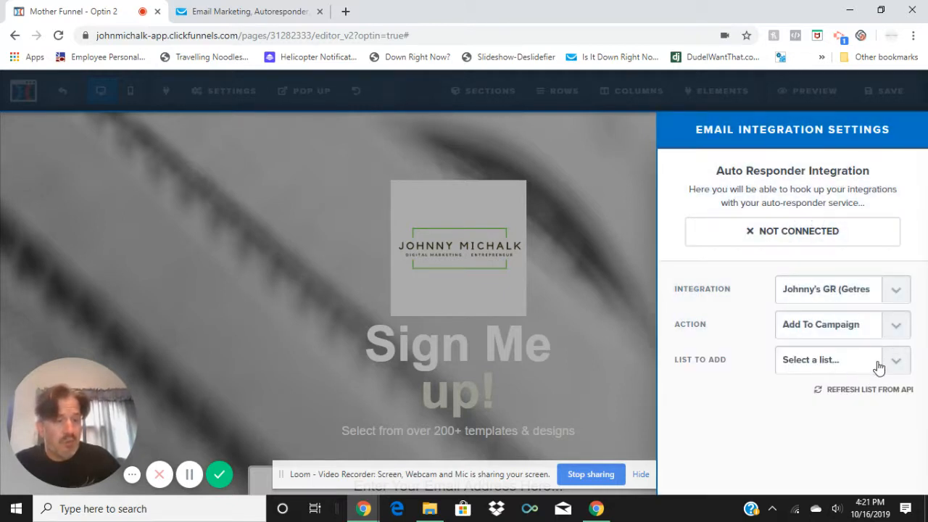
click(895, 362)
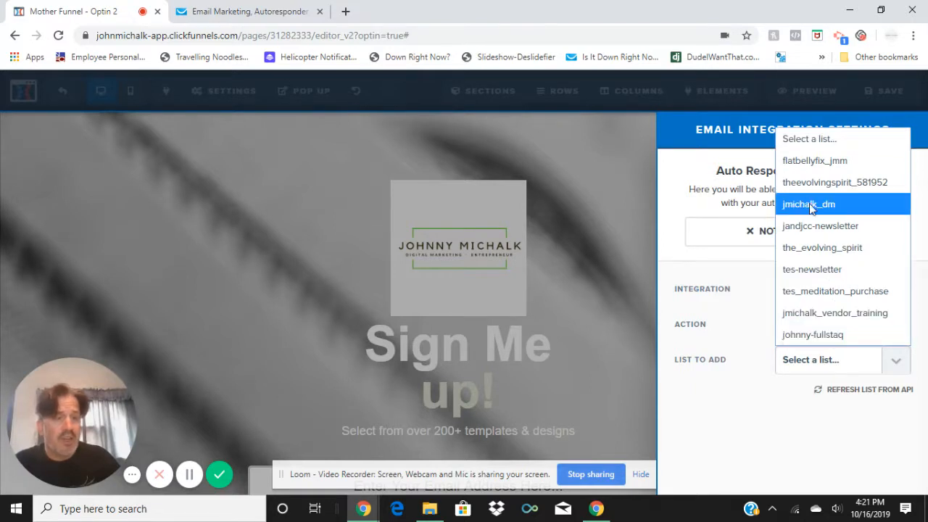
click(818, 312)
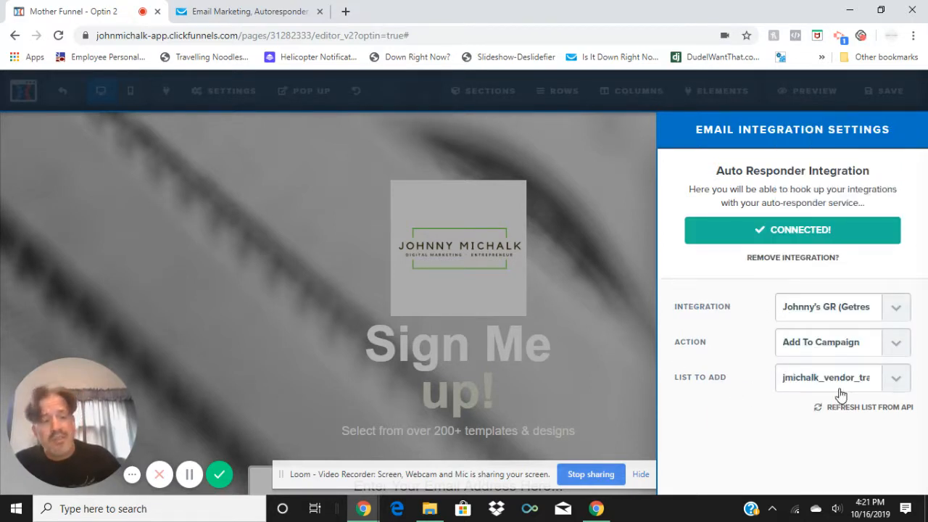
click(612, 308)
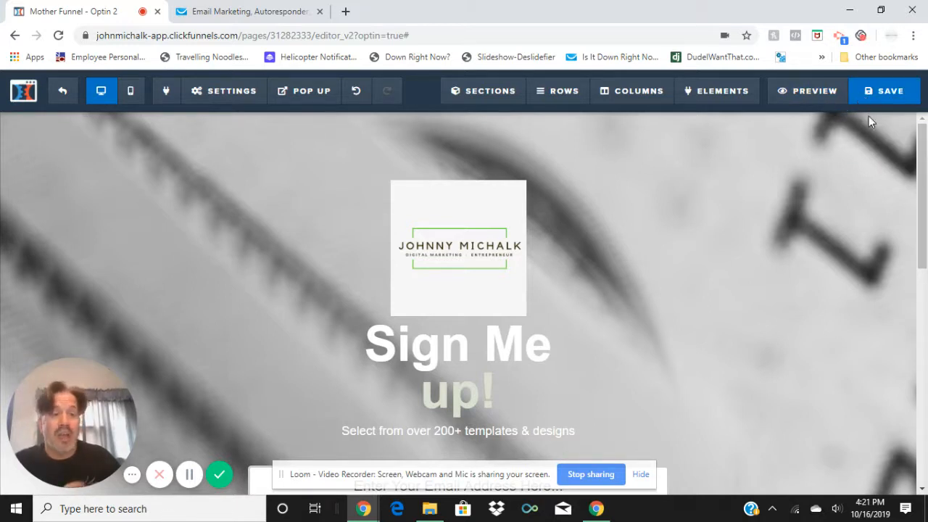
Leave the Optin page editor and select the funnel's Thank You step
click(63, 96)
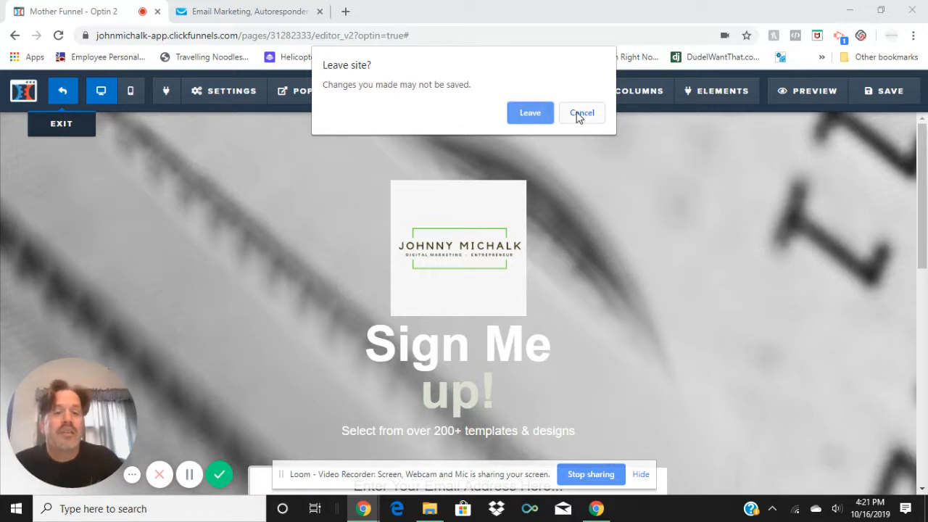
click(530, 114)
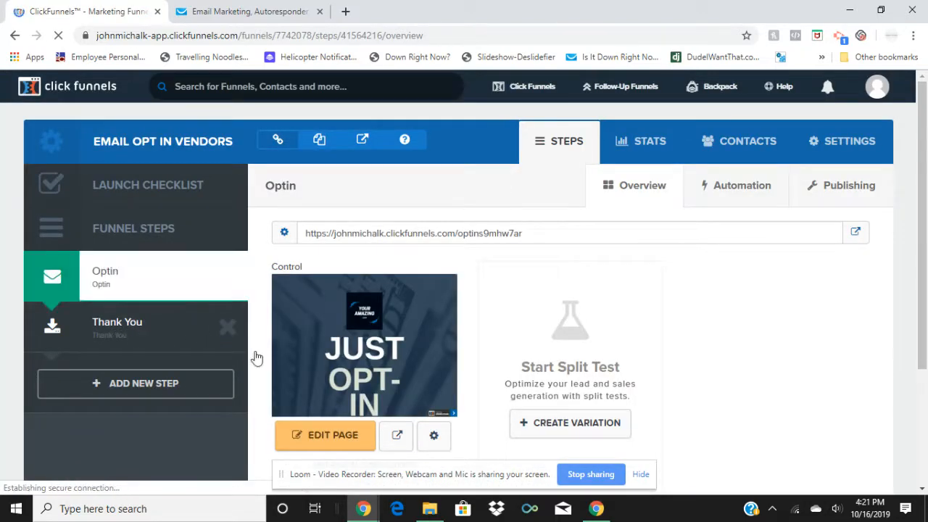
click(250, 350)
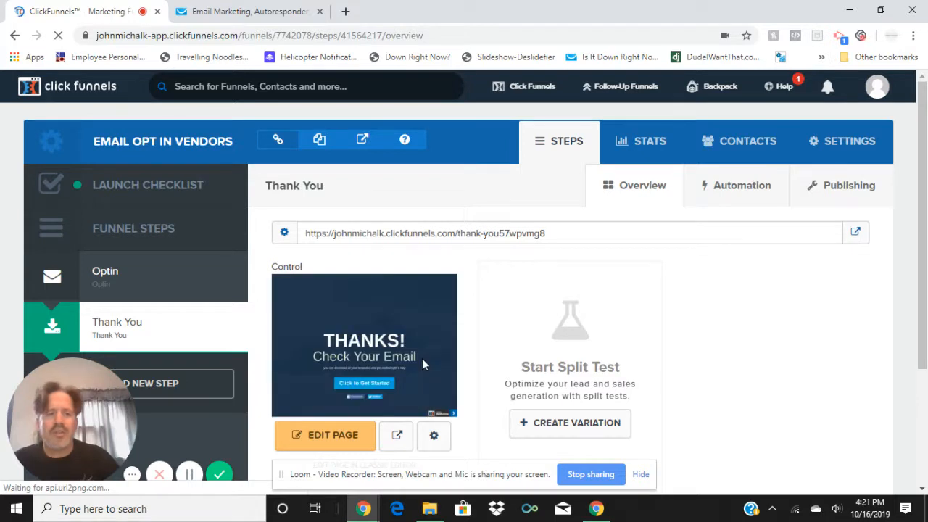
Open the Thank You page in the editor and look over its content from the headline to the social share buttons
click(326, 437)
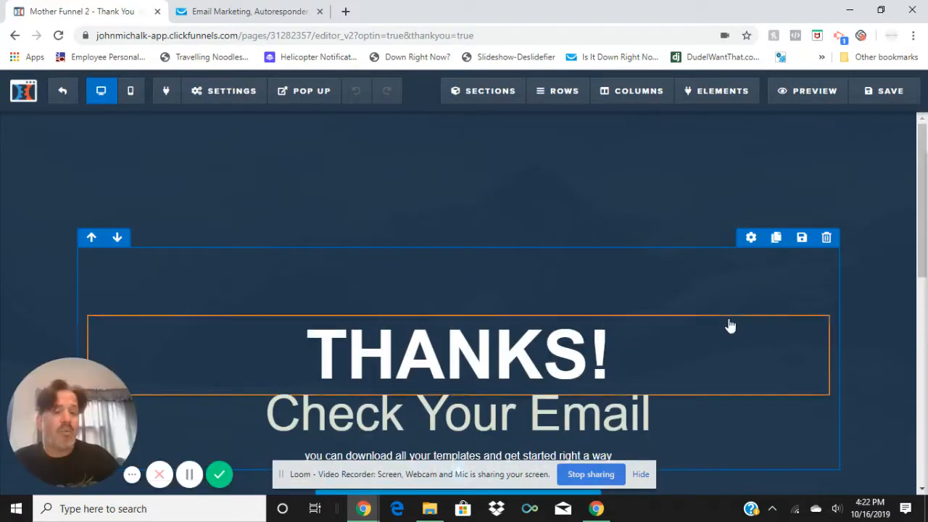
scroll(729, 326, down, 3)
scroll(714, 330, up, 3)
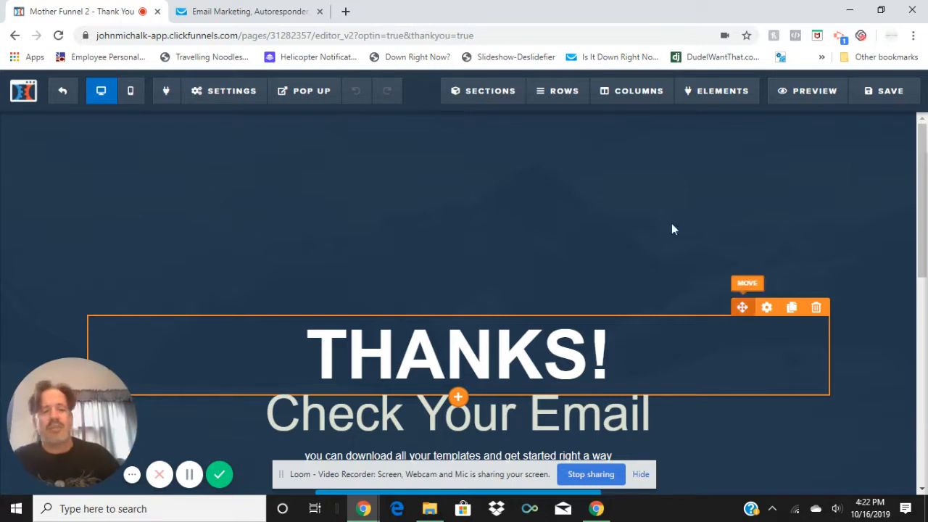
scroll(654, 274, down, 3)
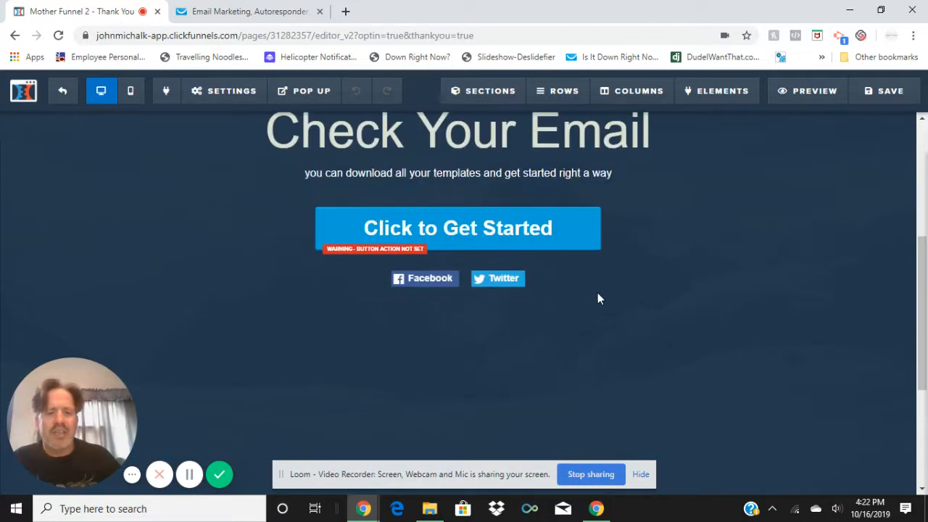
Replace the text line below "Check Your Email" with "Thanks for joining my email list!"
scroll(688, 265, up, 3)
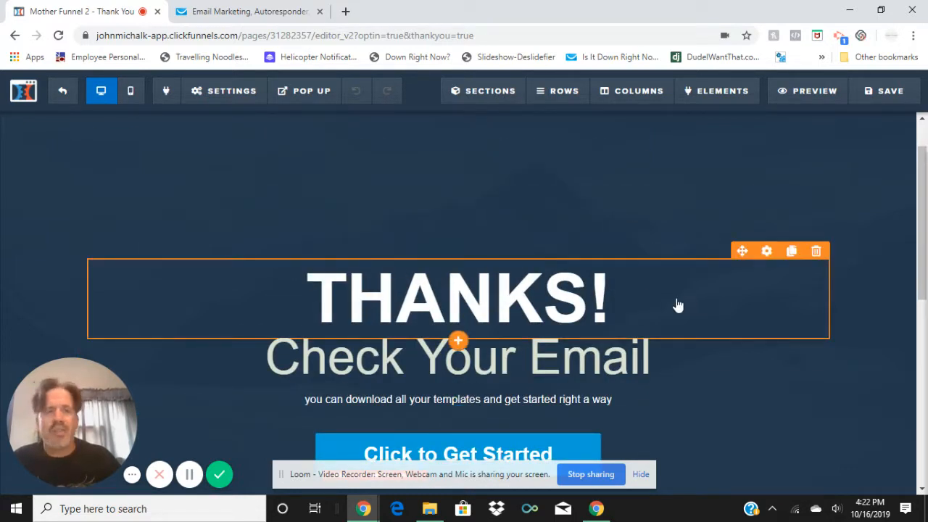
scroll(678, 306, down, 2)
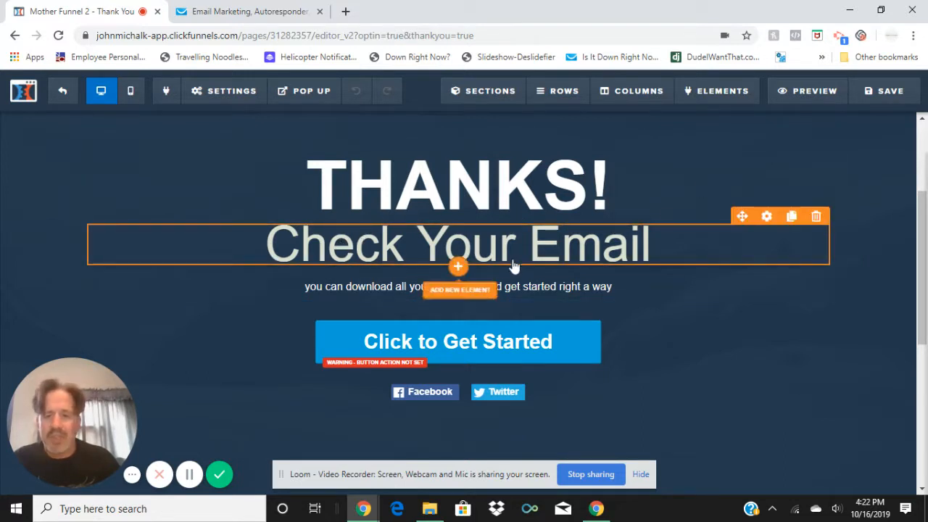
click(625, 289)
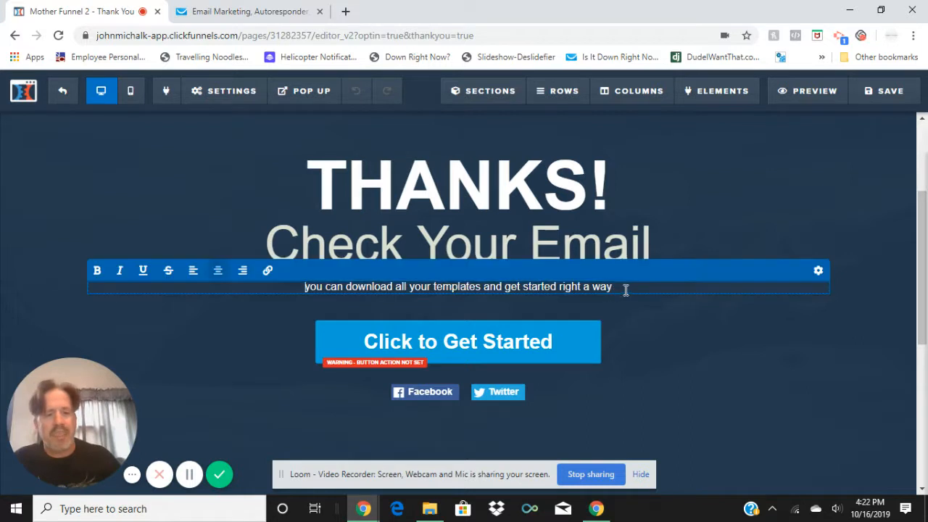
drag(606, 288, 297, 294)
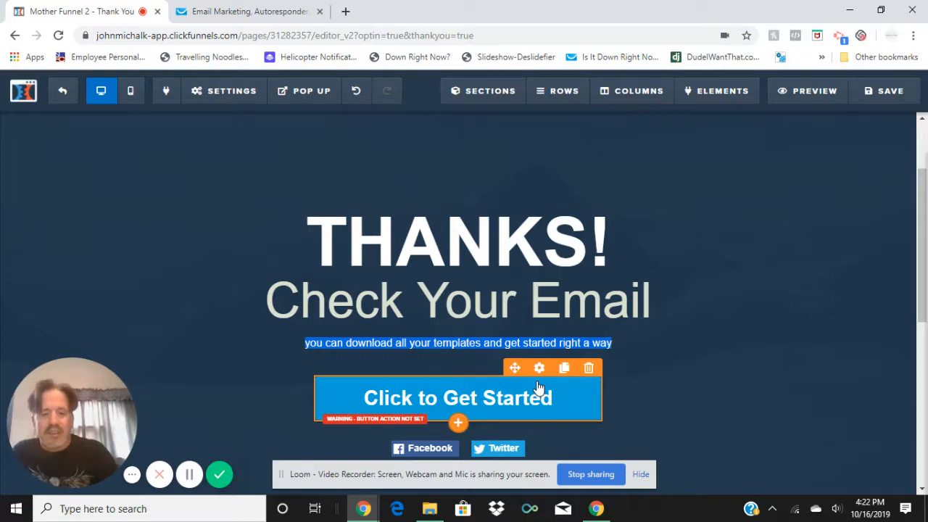
key(e)
click(471, 348)
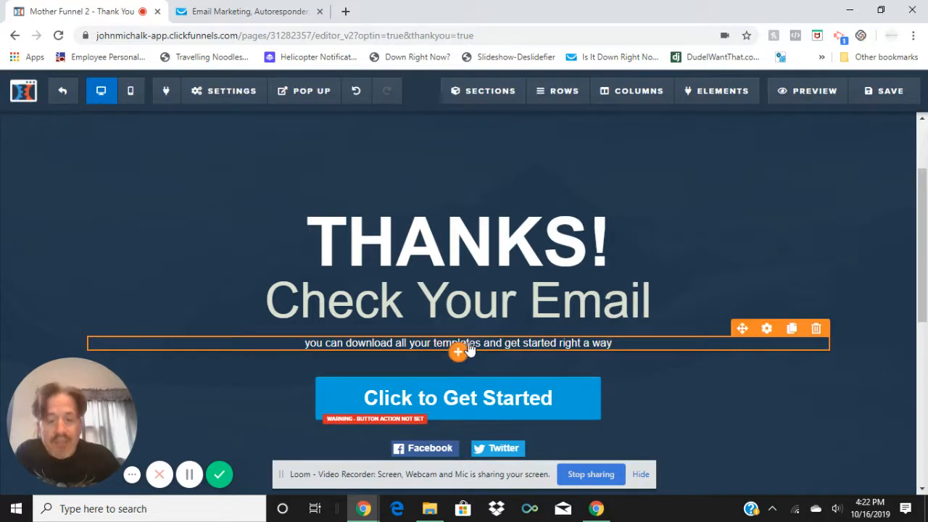
click(504, 342)
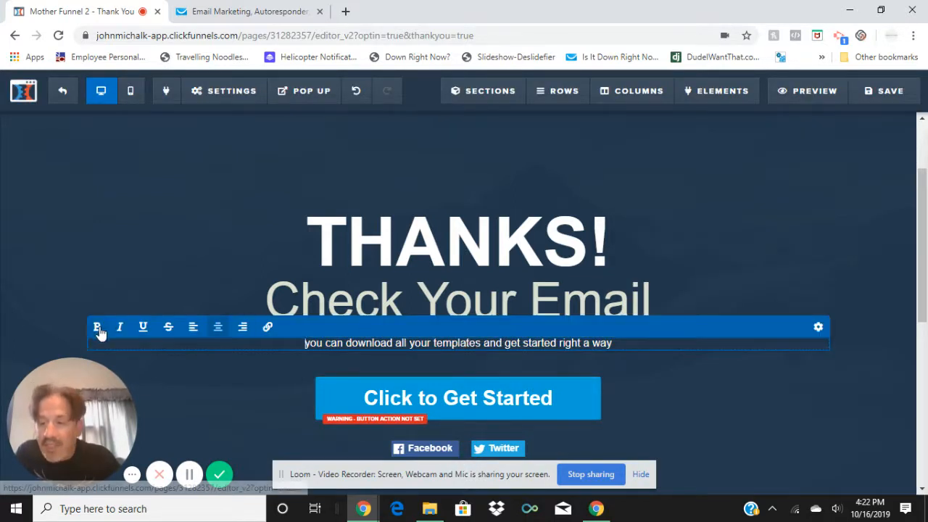
drag(622, 346, 304, 350)
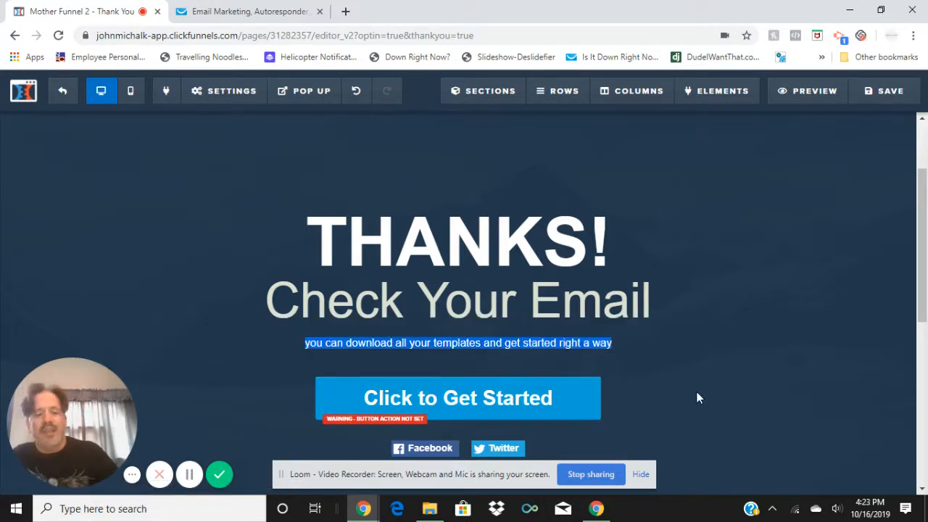
click(583, 343)
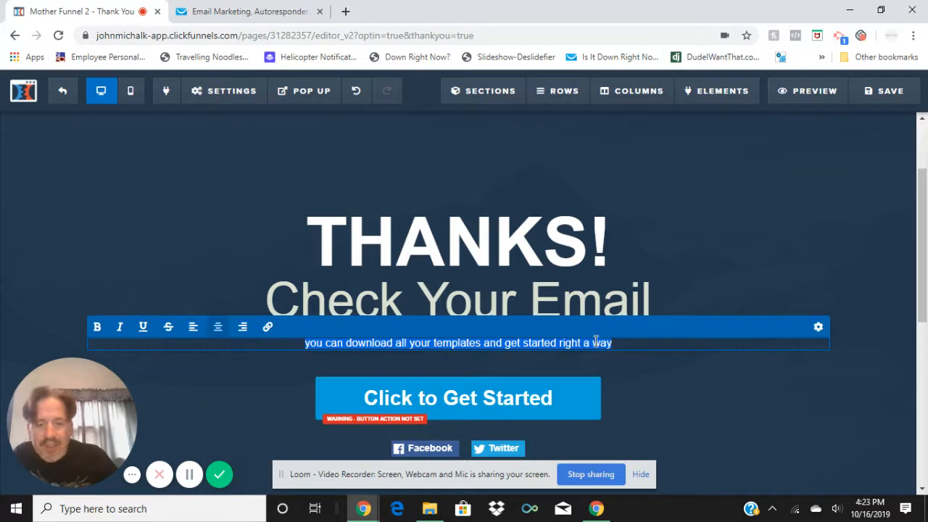
text(T)
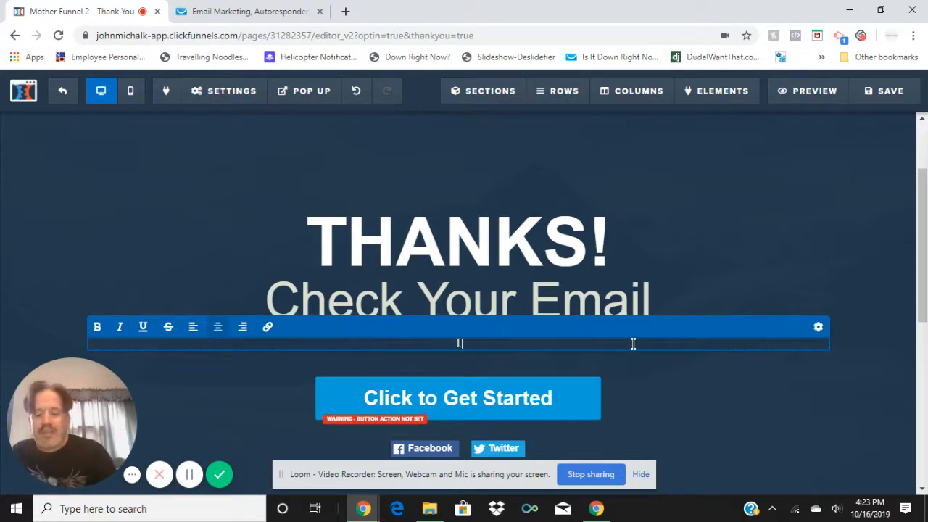
text(hanks for )
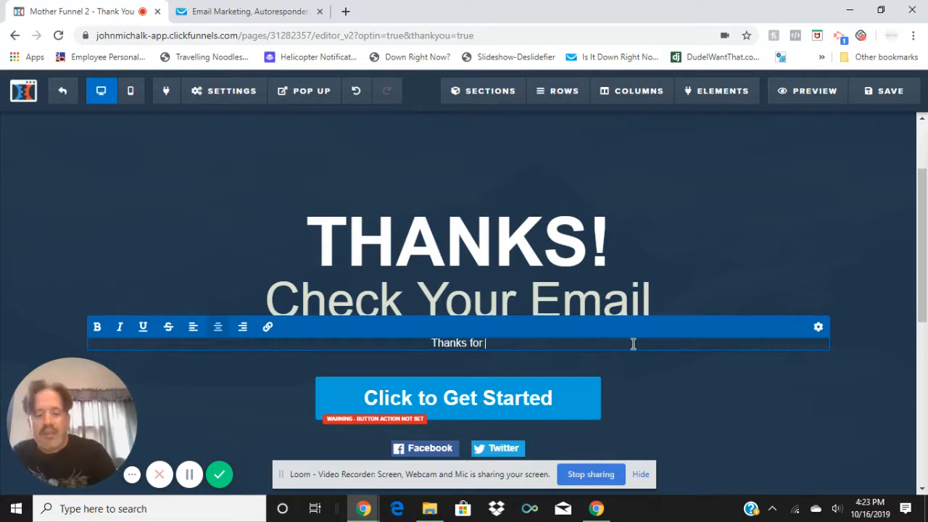
text(joining m)
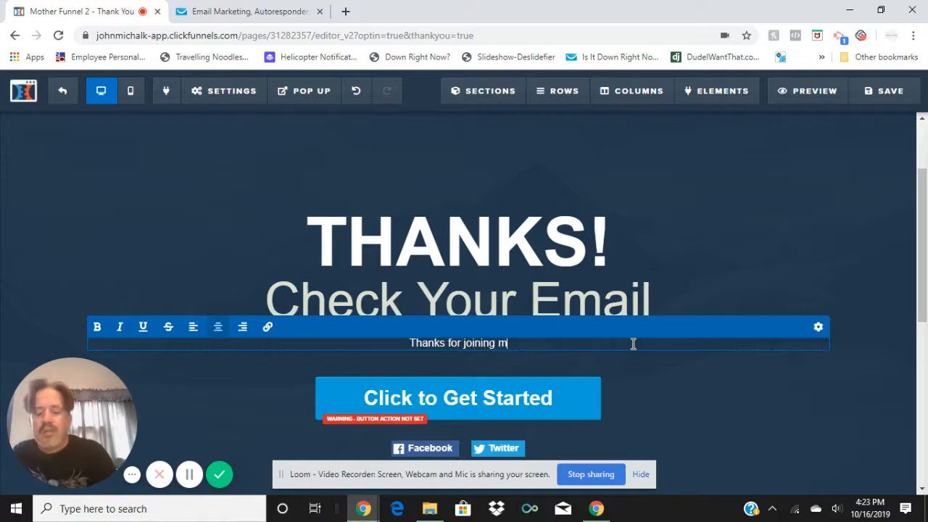
text(y email lis)
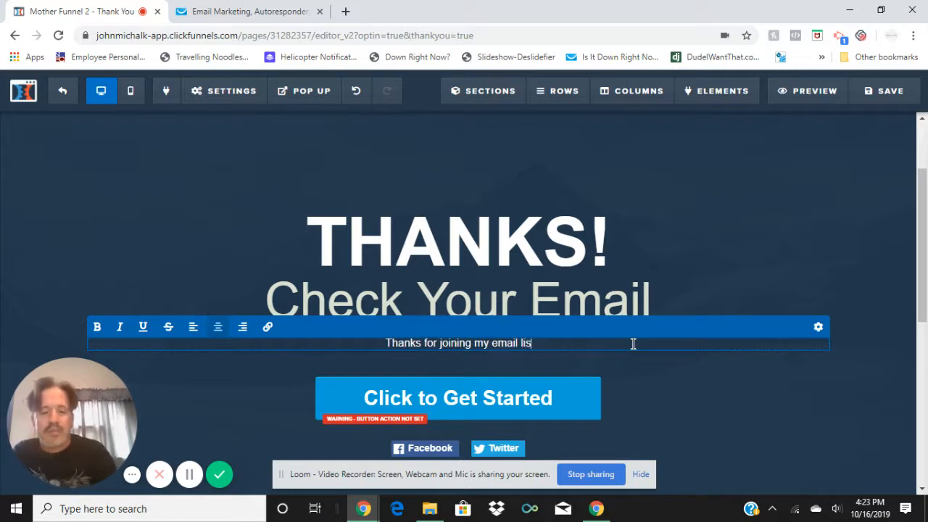
text(t!)
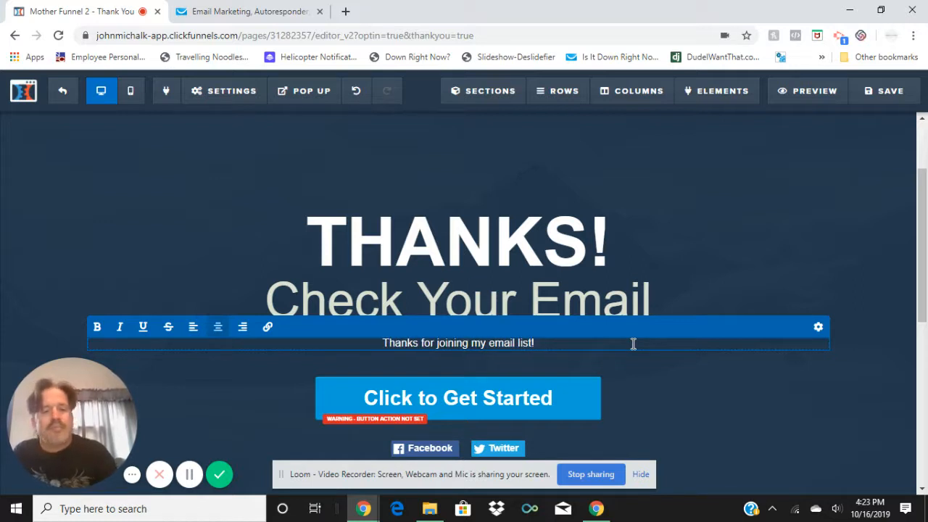
text( Keep an )
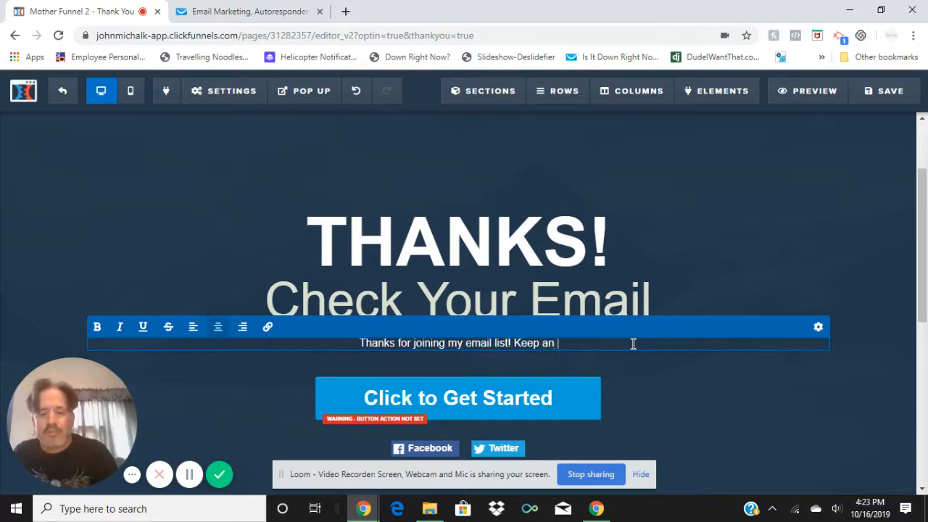
text(eye on your)
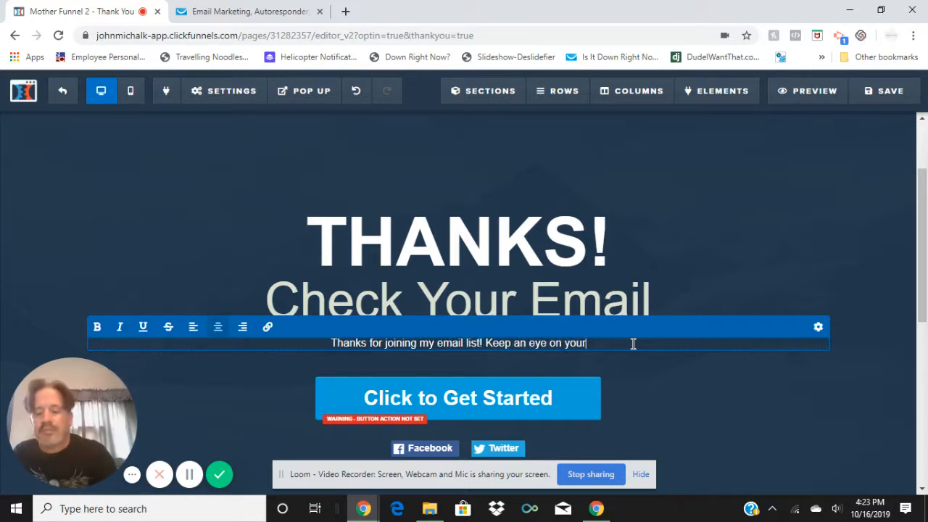
text( o)
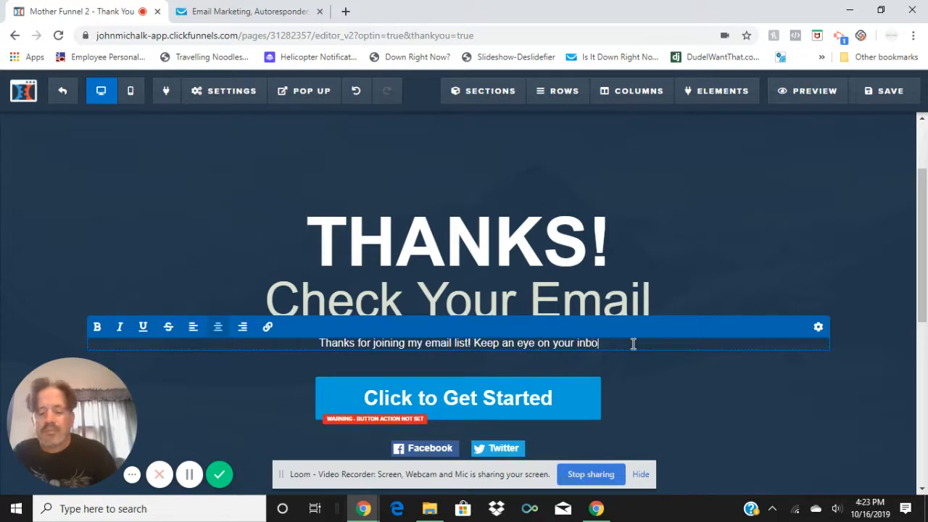
text(nbox for )
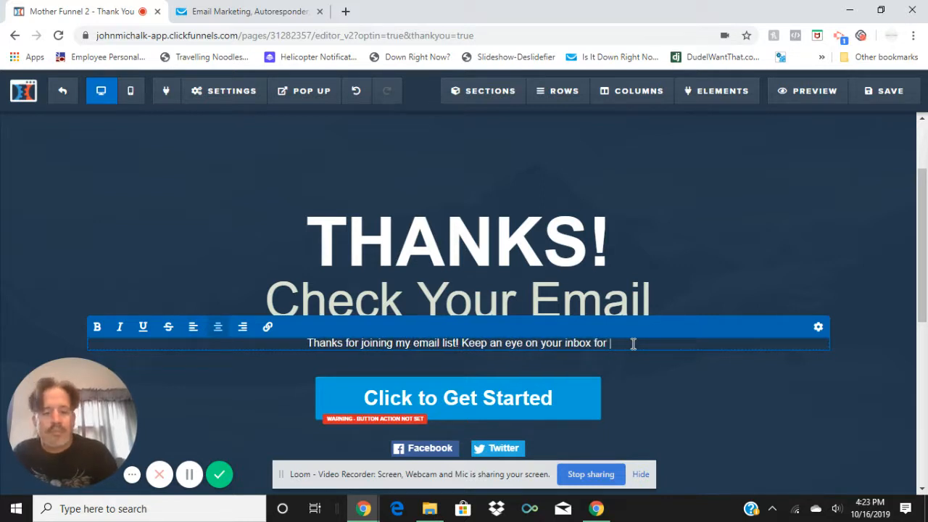
text(emails fr)
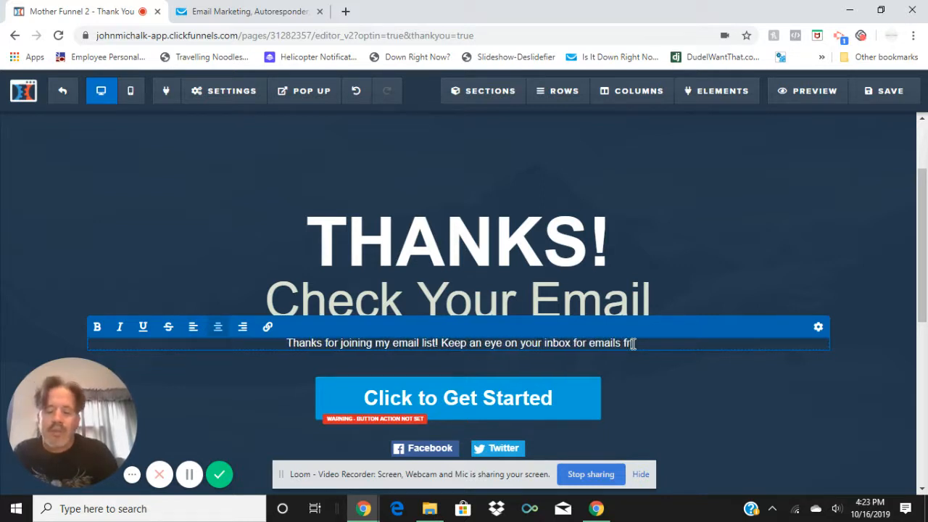
text(om )
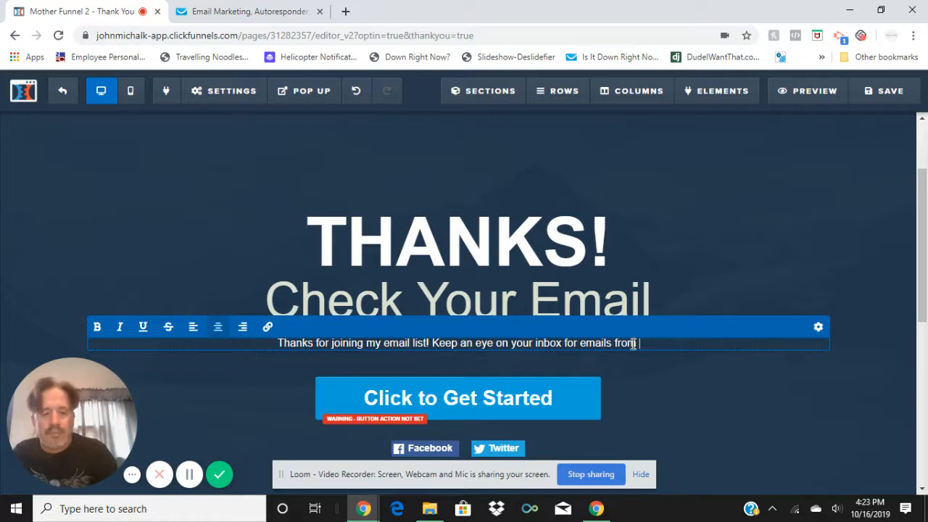
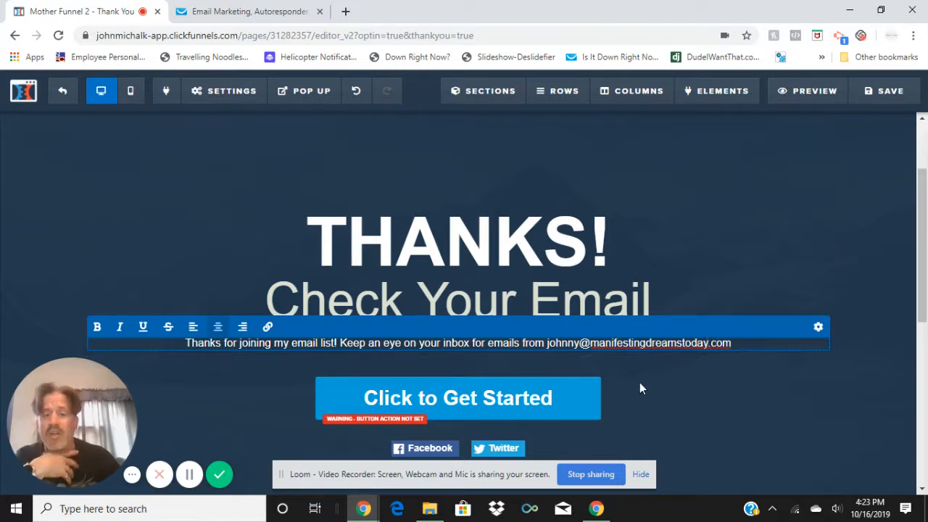
Examine the Click to Get Started button's website URL action and window options, and the settings of the social share buttons
scroll(616, 326, down, 4)
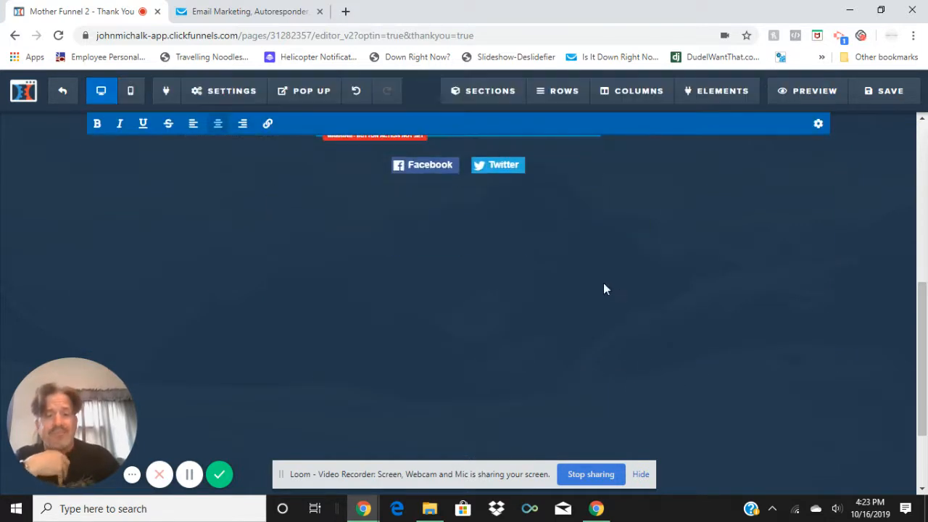
scroll(605, 314, up, 2)
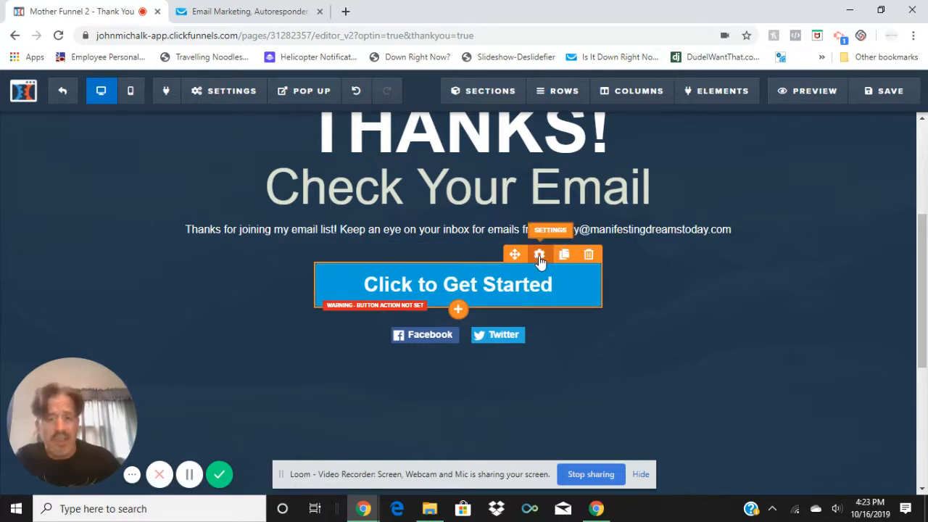
click(539, 254)
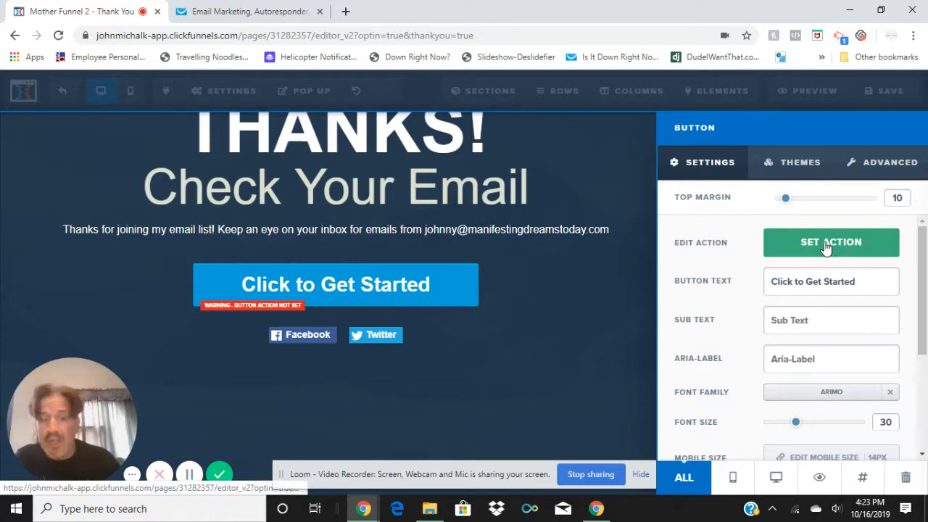
click(827, 247)
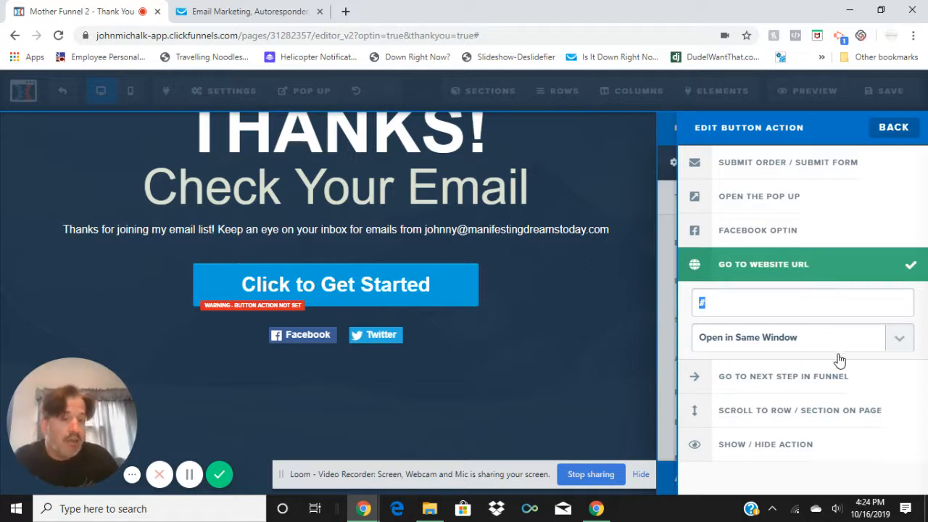
click(900, 343)
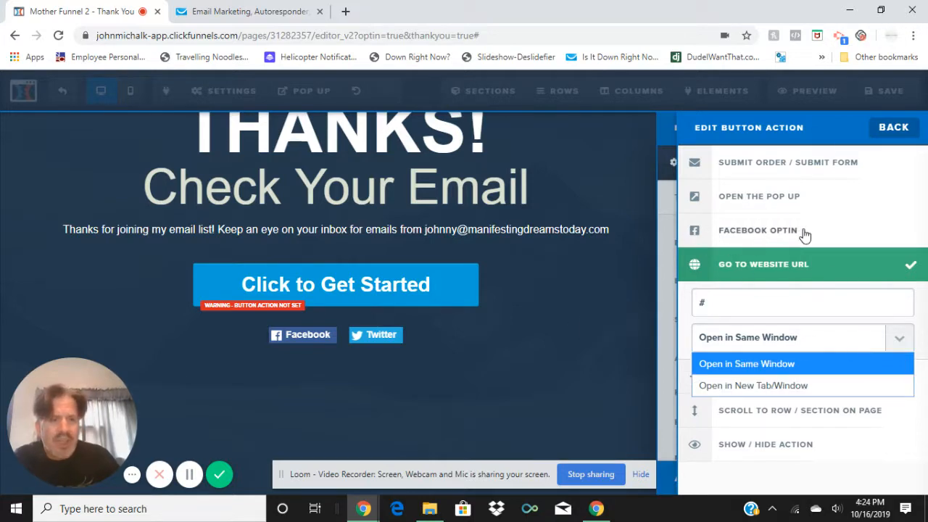
click(604, 317)
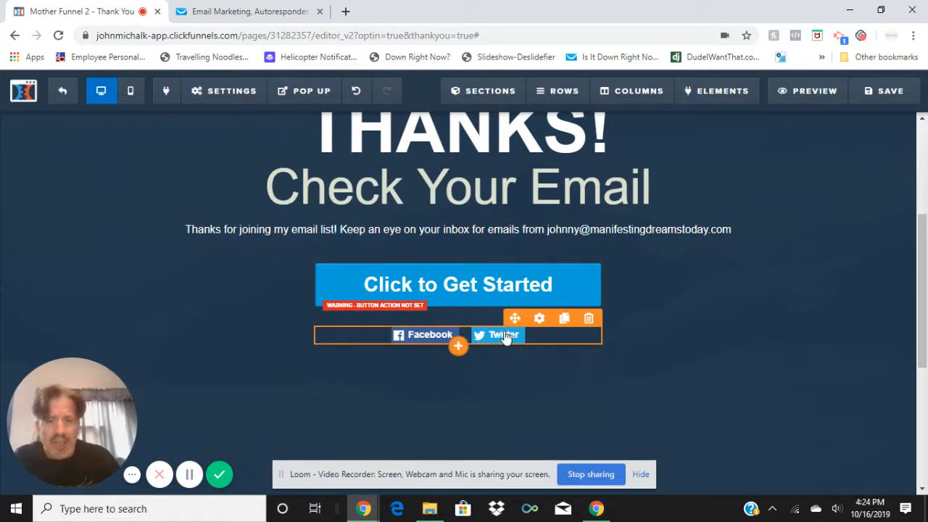
click(433, 345)
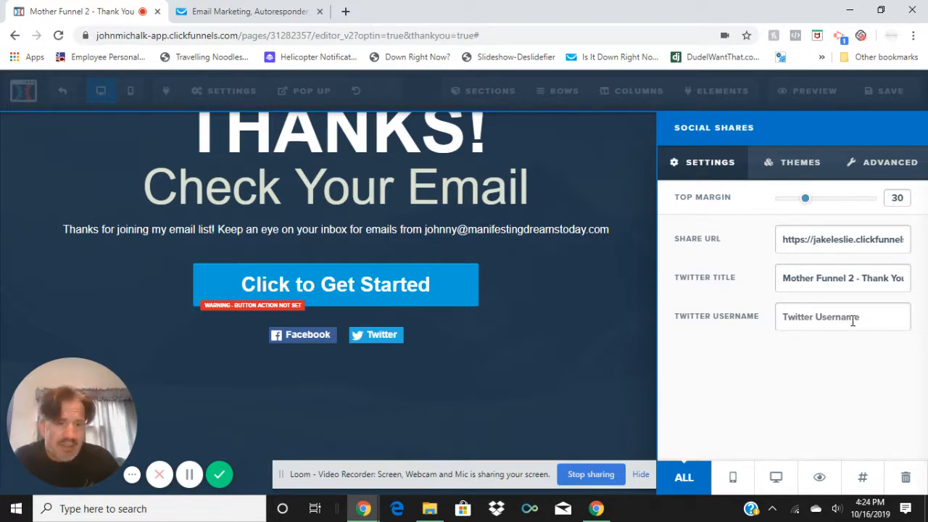
click(377, 344)
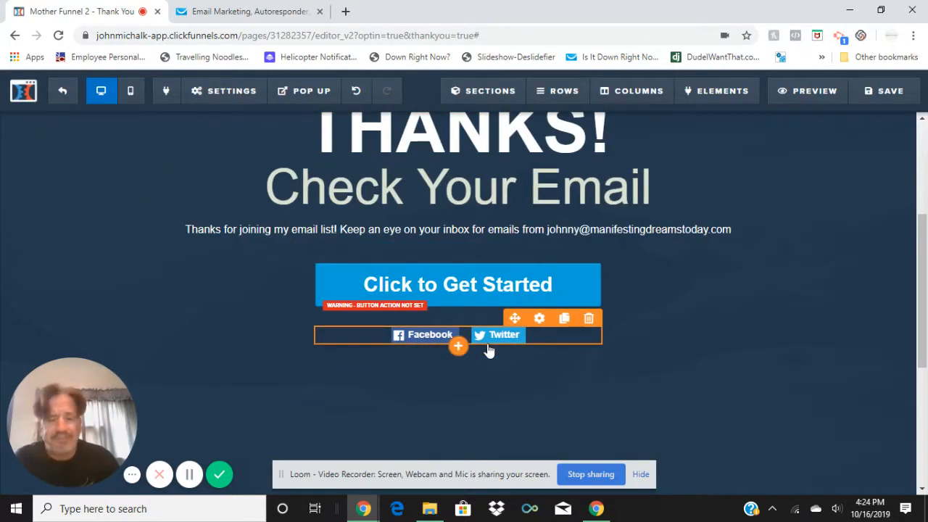
Replace the "Company Name" placeholder in the page footer's copyright line with "Manifesting"
scroll(707, 320, down, 4)
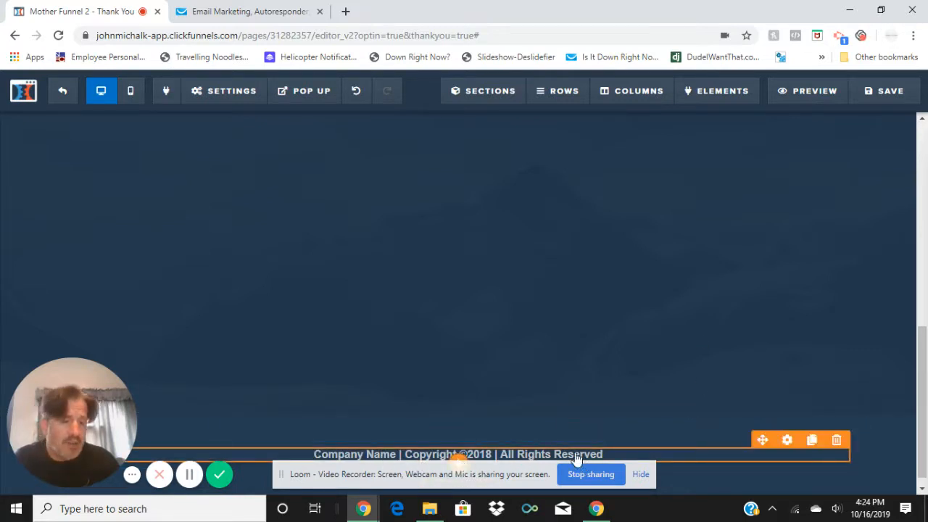
click(395, 456)
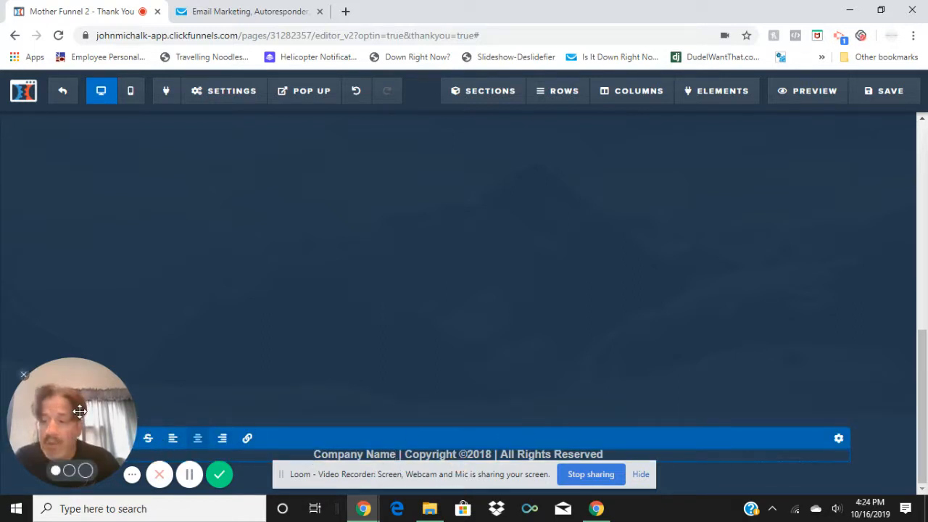
drag(77, 408, 797, 64)
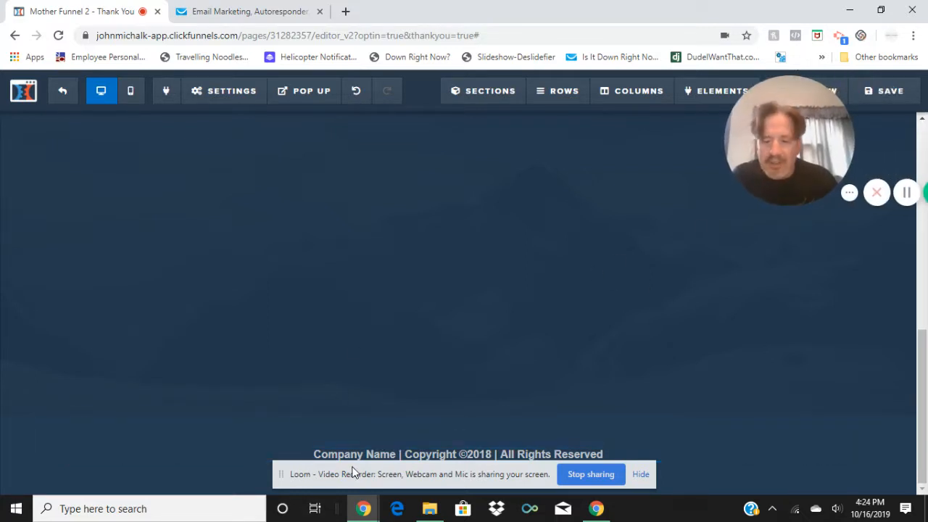
click(389, 457)
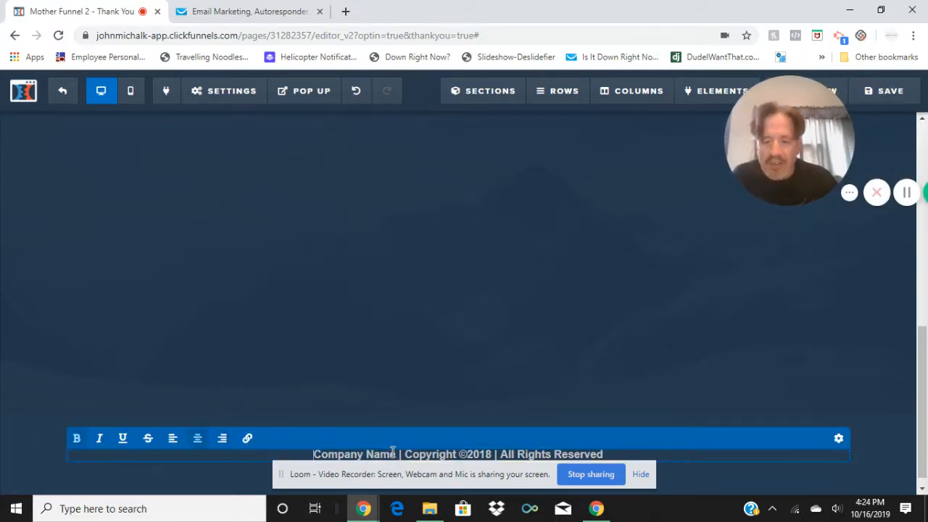
drag(398, 454, 302, 455)
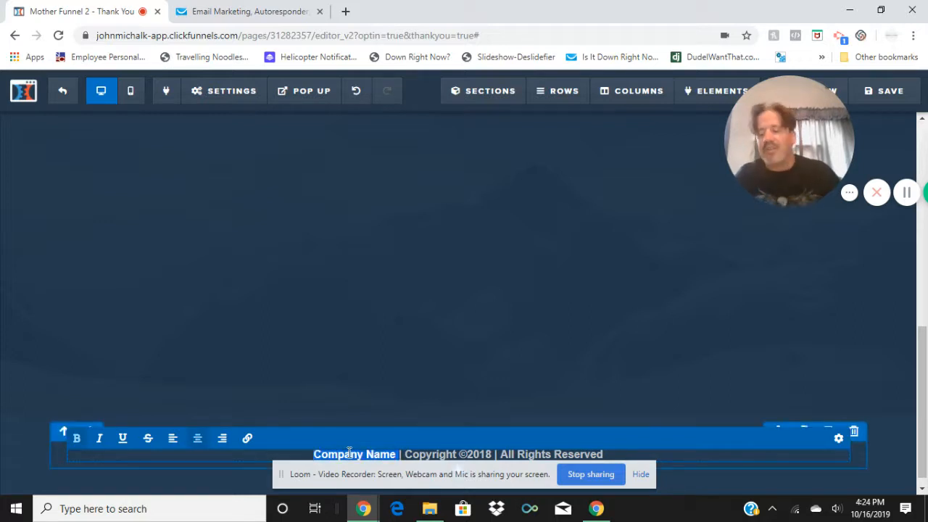
text(Manifest)
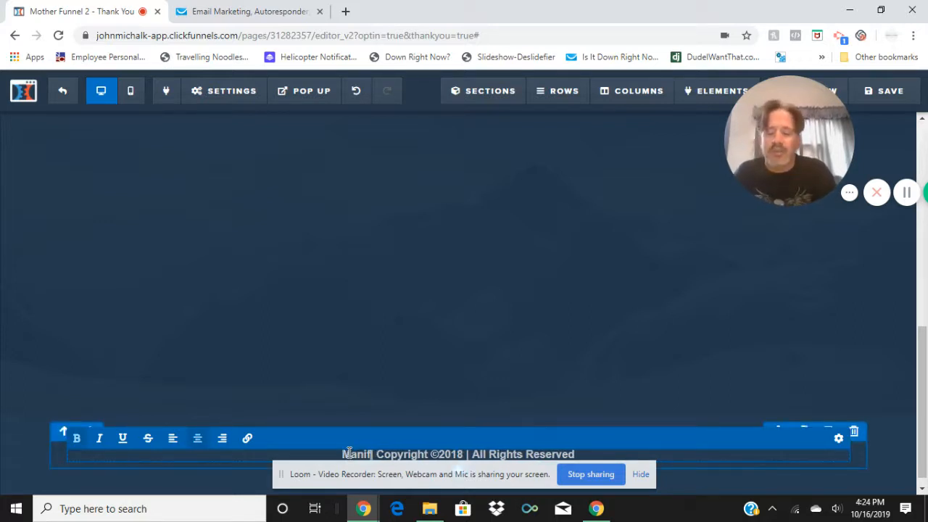
text(ing)
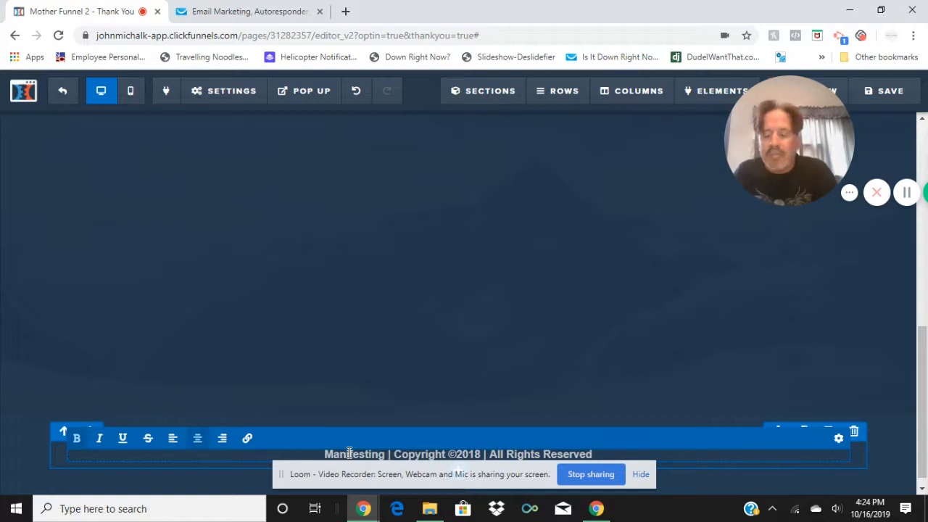
Delete the company name from the footer's copyright line and exit the Thank You page editor without saving
key(BackSpace)
key(BackSpace)
key(BackSpace)
key(BackSpace)
key(BackSpace)
key(BackSpace)
key(BackSpace)
key(BackSpace)
key(BackSpace)
key(BackSpace)
key(BackSpace)
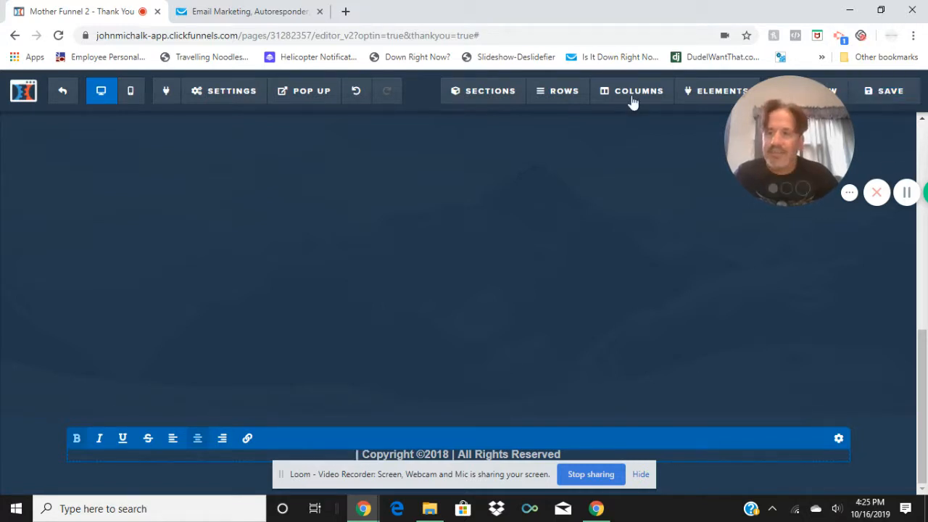
click(62, 101)
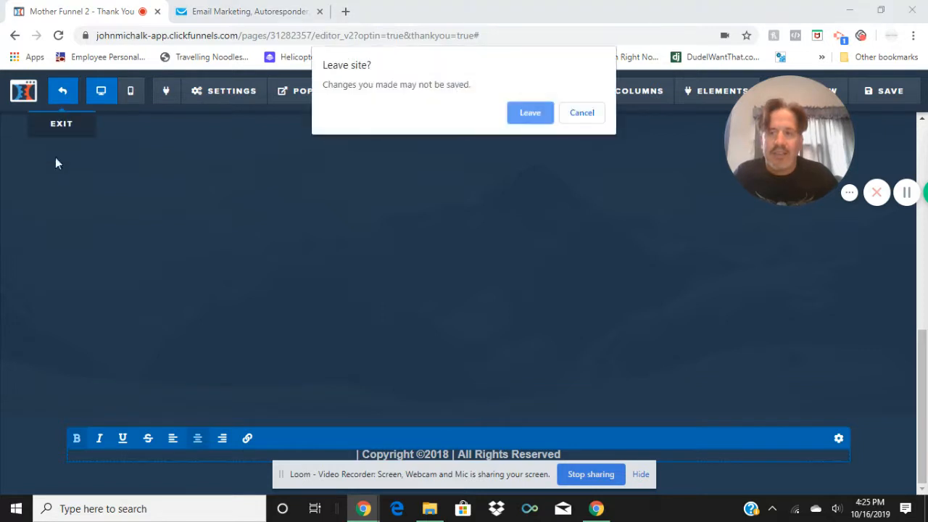
click(528, 114)
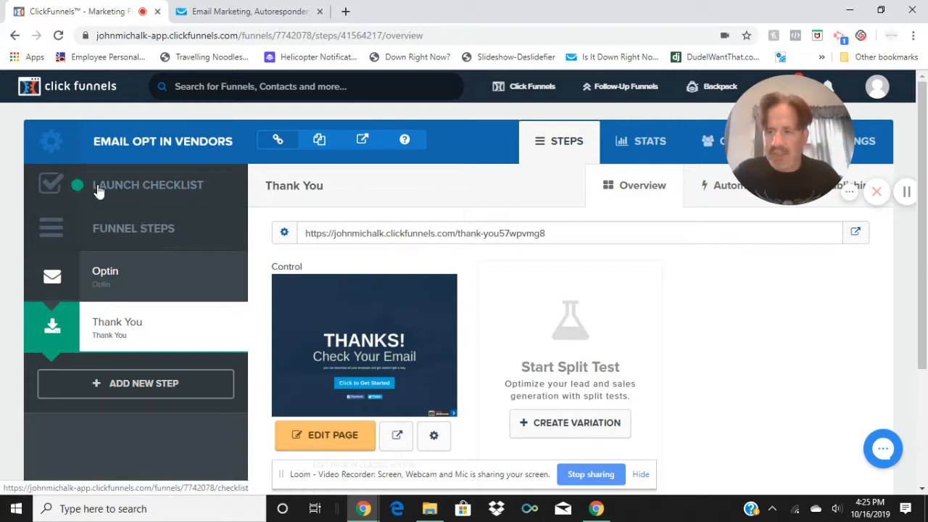
Open the funnel's launch checklist and review its sections on templates, custom web address, lead storage and sharing
click(51, 187)
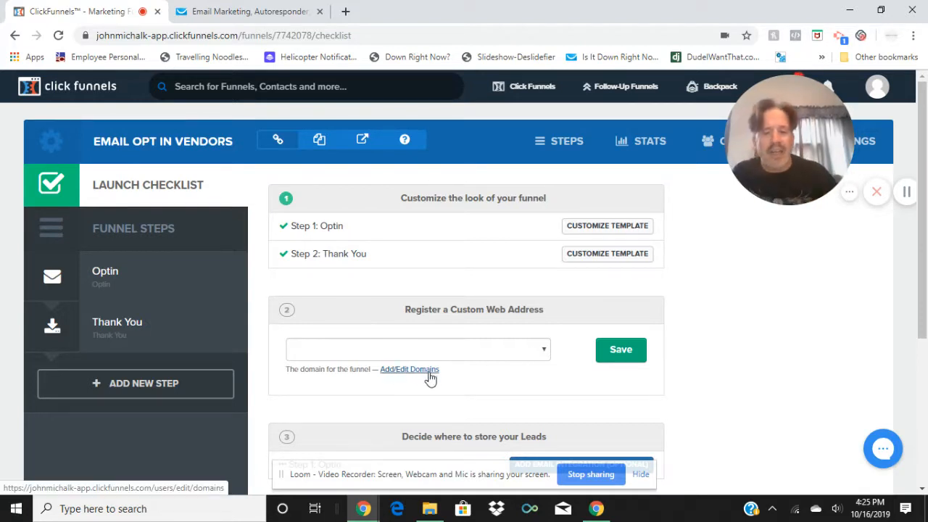
scroll(511, 403, down, 4)
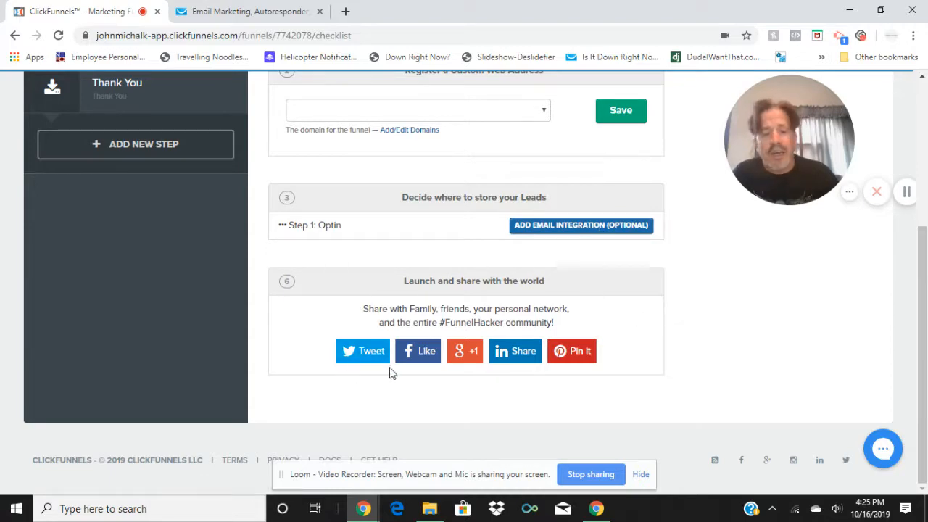
scroll(502, 315, up, 4)
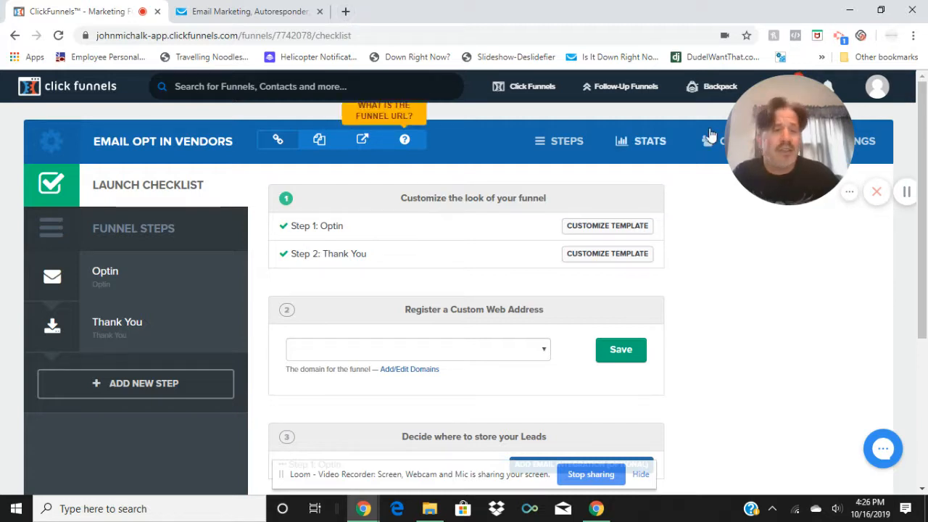
drag(824, 100, 741, 206)
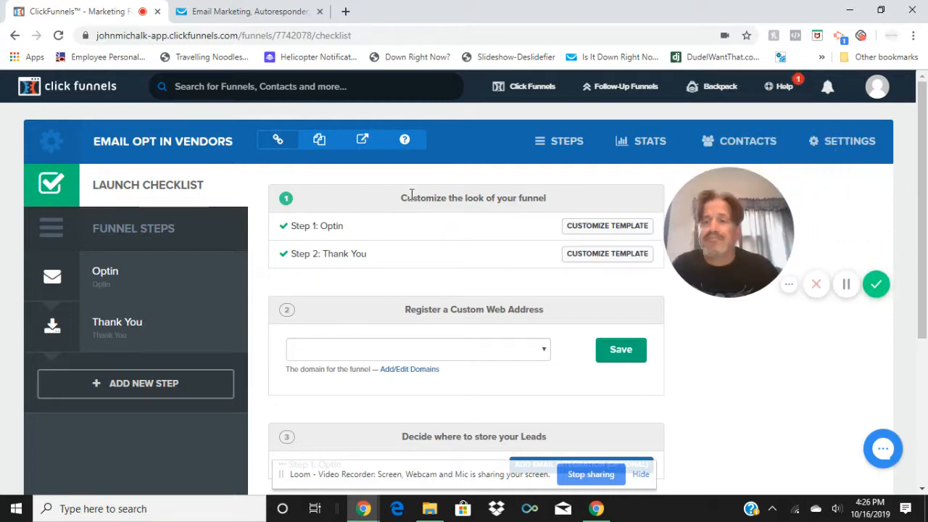